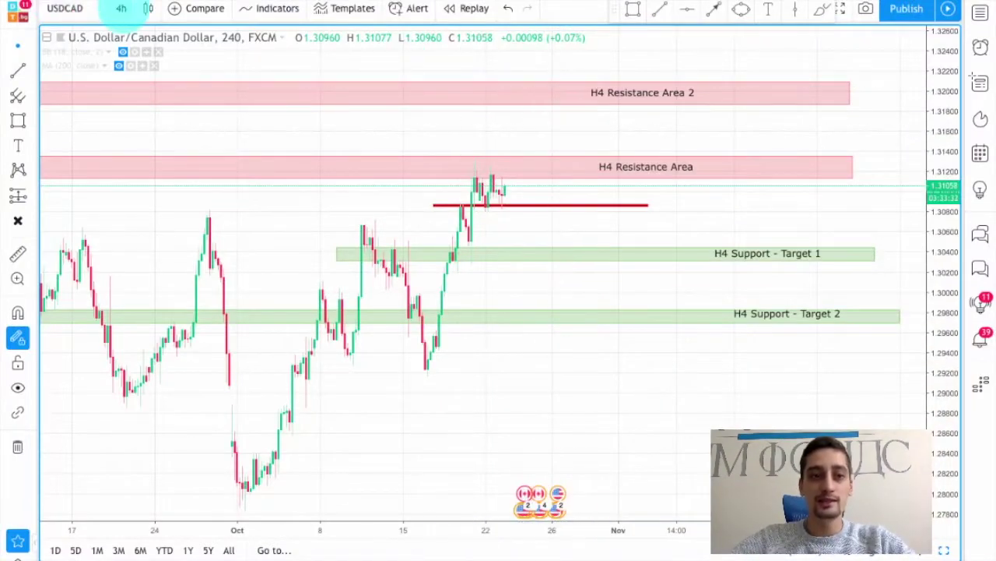
# Step: Examine the USDCAD 4h chart around the current price, comparing it with the two H4 resistance areas and two support targets
pyautogui.scroll(2, 524, 156)
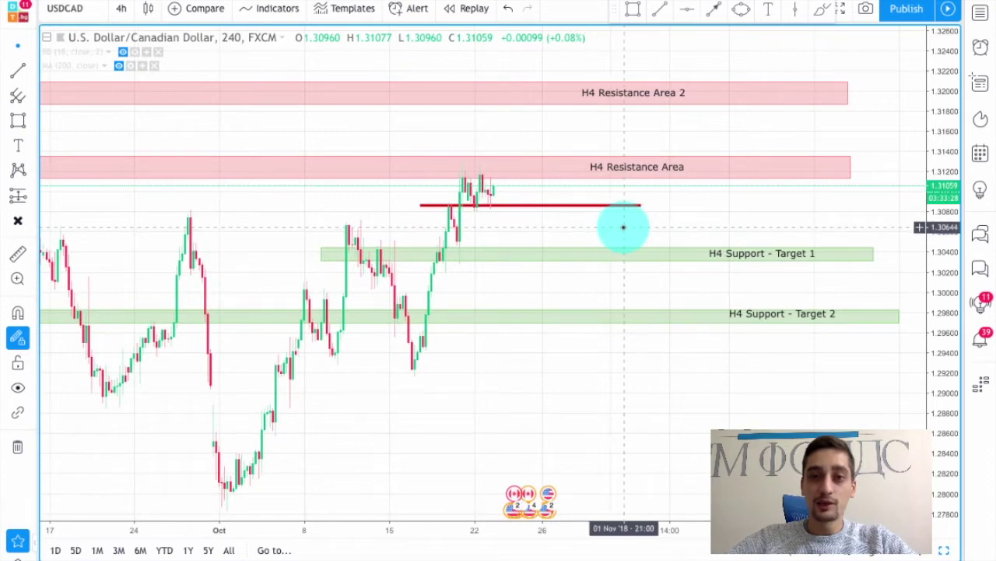
pyautogui.scroll(-2, 623, 227)
pyautogui.moveTo(621, 367); pyautogui.dragTo(664, 367)
pyautogui.scroll(1, 668, 319)
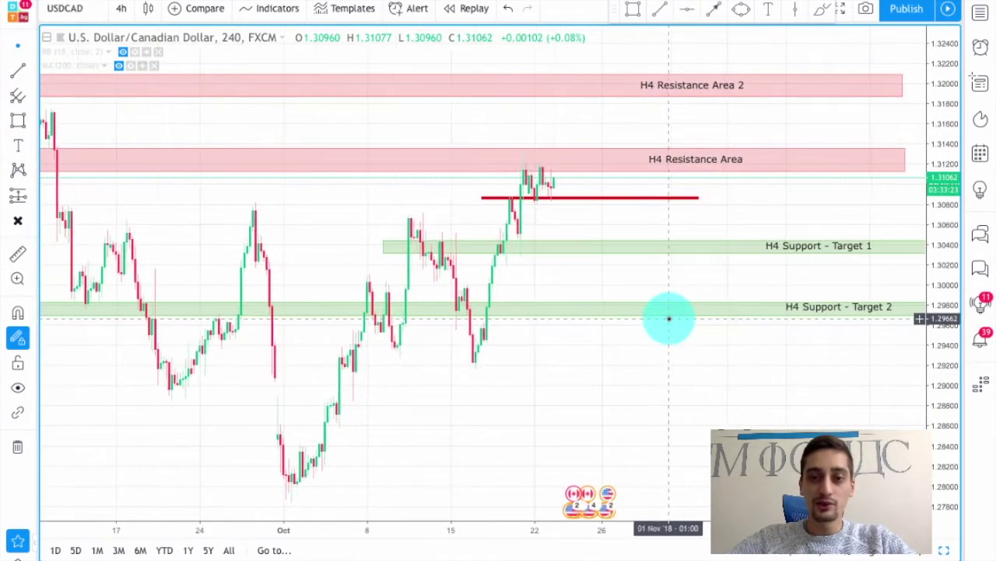
pyautogui.scroll(2, 672, 272)
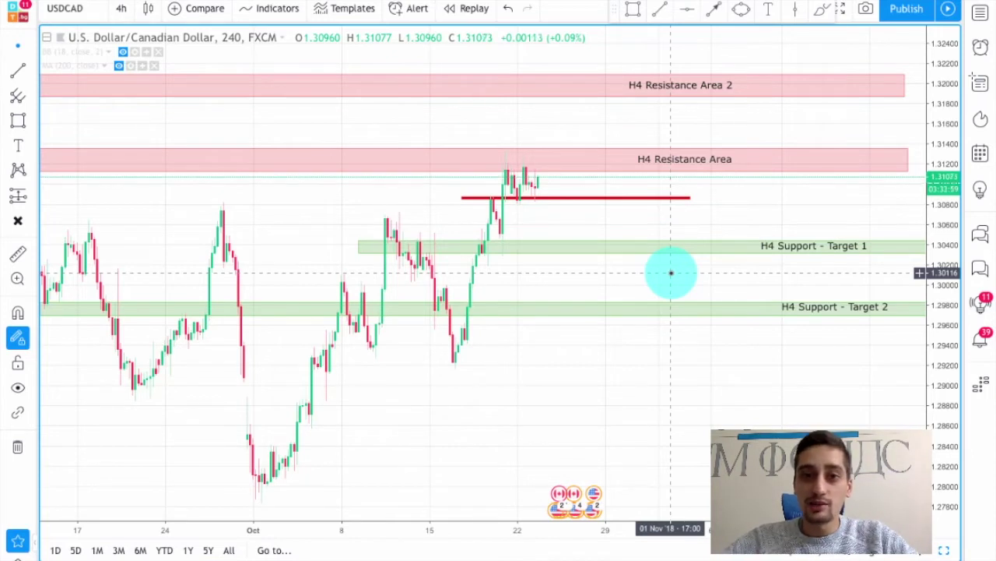
pyautogui.scroll(-3, 671, 265)
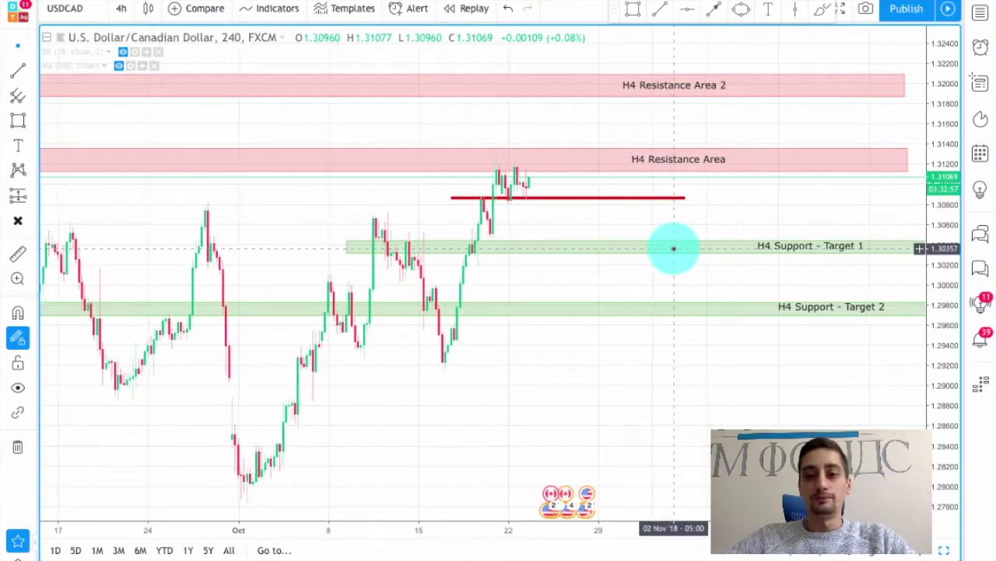
pyautogui.moveTo(714, 382); pyautogui.dragTo(150, 421)
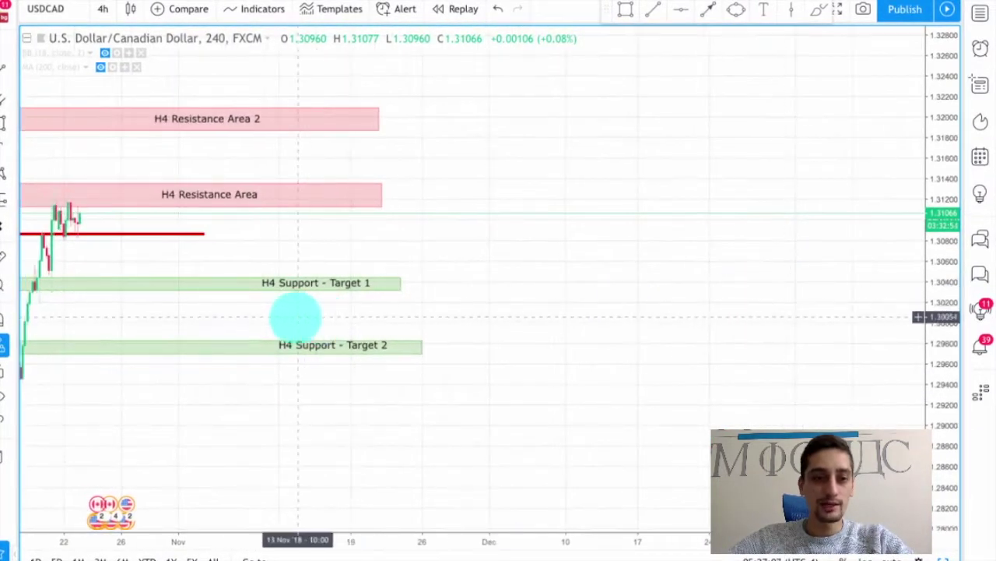
pyautogui.moveTo(294, 319); pyautogui.dragTo(856, 327)
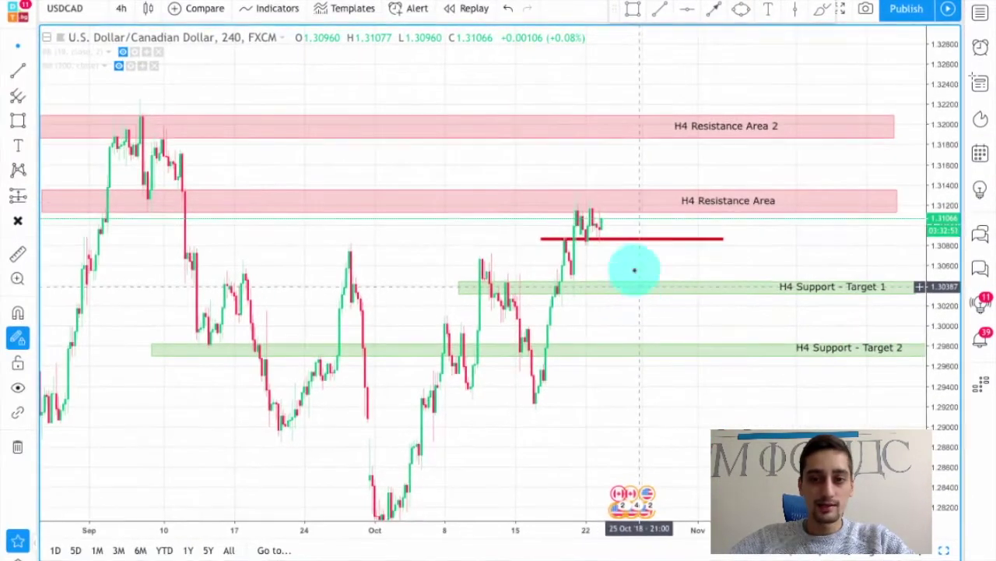
pyautogui.click(576, 194)
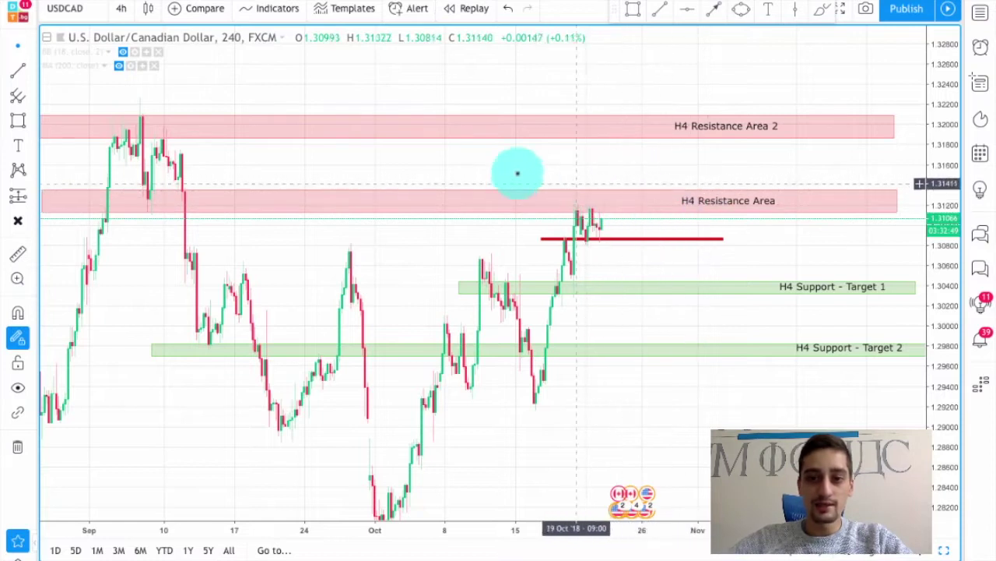
pyautogui.moveTo(474, 175); pyautogui.dragTo(441, 166)
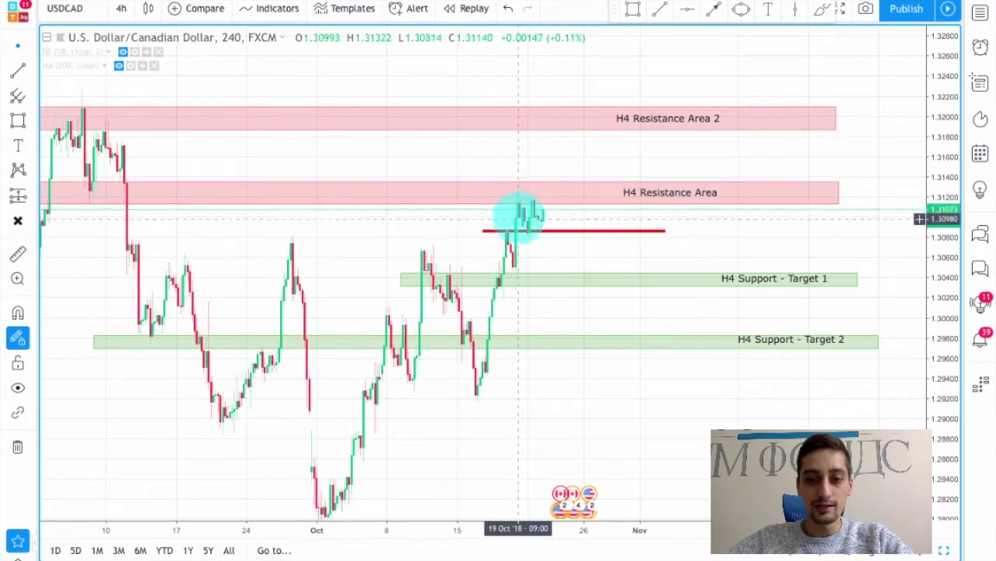
pyautogui.moveTo(618, 301); pyautogui.dragTo(625, 299)
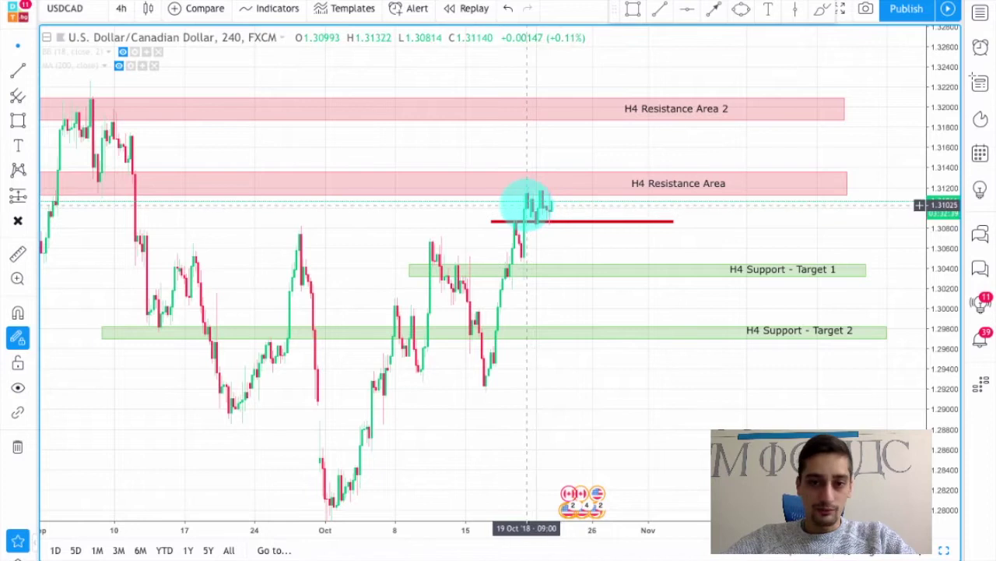
pyautogui.moveTo(576, 383)
pyautogui.mouseDown()
pyautogui.moveTo(603, 388)
pyautogui.moveTo(567, 387)
pyautogui.mouseUp()
pyautogui.scroll(1, 619, 370)
pyautogui.scroll(1, 619, 370)
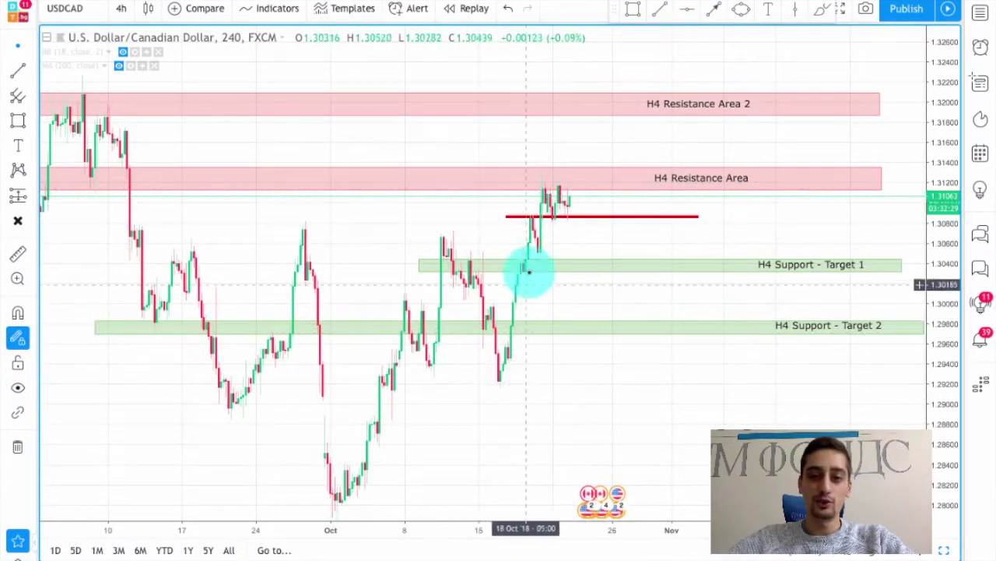
# Step: Examine the price swing from the early-October low up to the first H4 resistance area and the supports beneath it
pyautogui.click(414, 332)
pyautogui.click(329, 485)
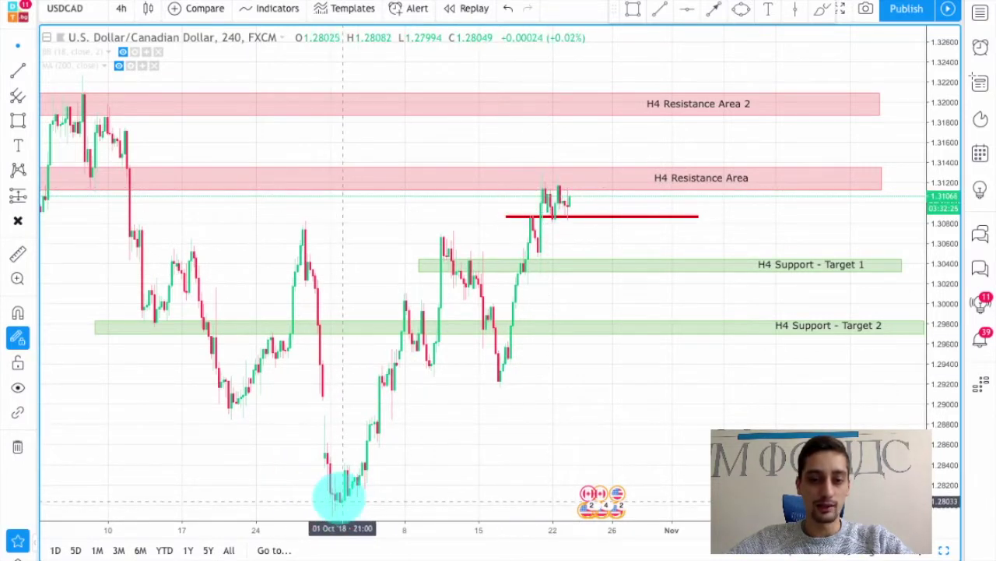
pyautogui.click(580, 187)
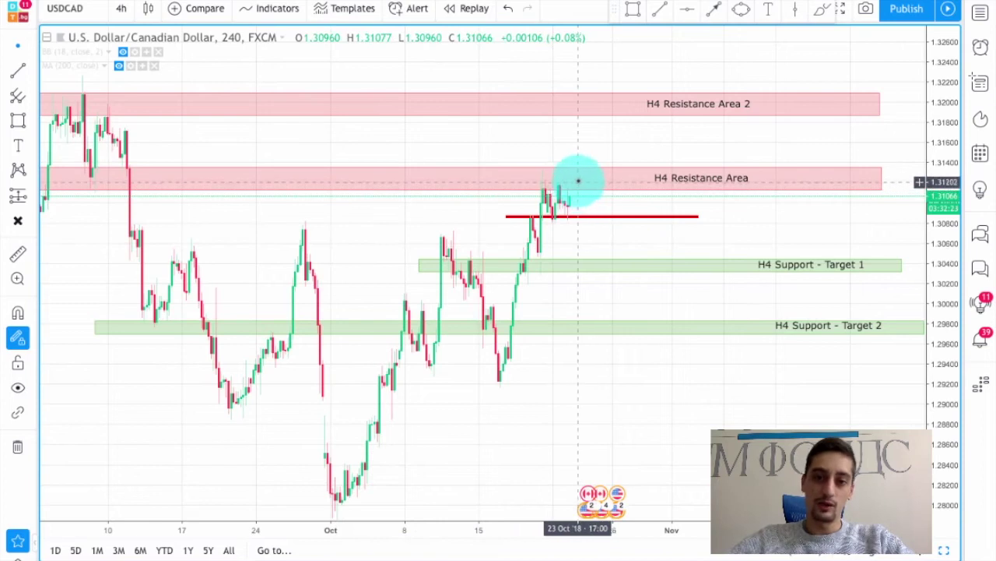
pyautogui.click(588, 257)
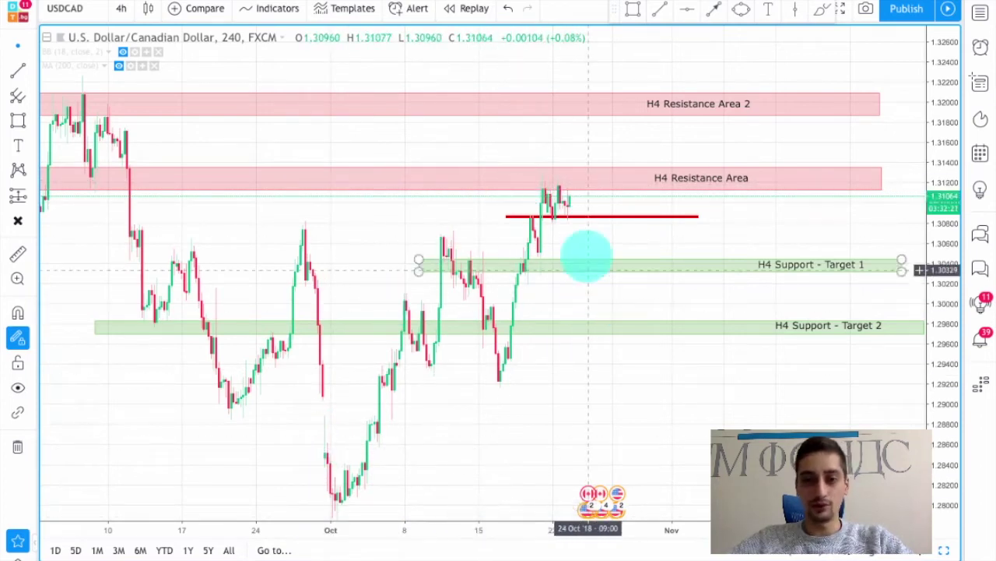
pyautogui.click(506, 420)
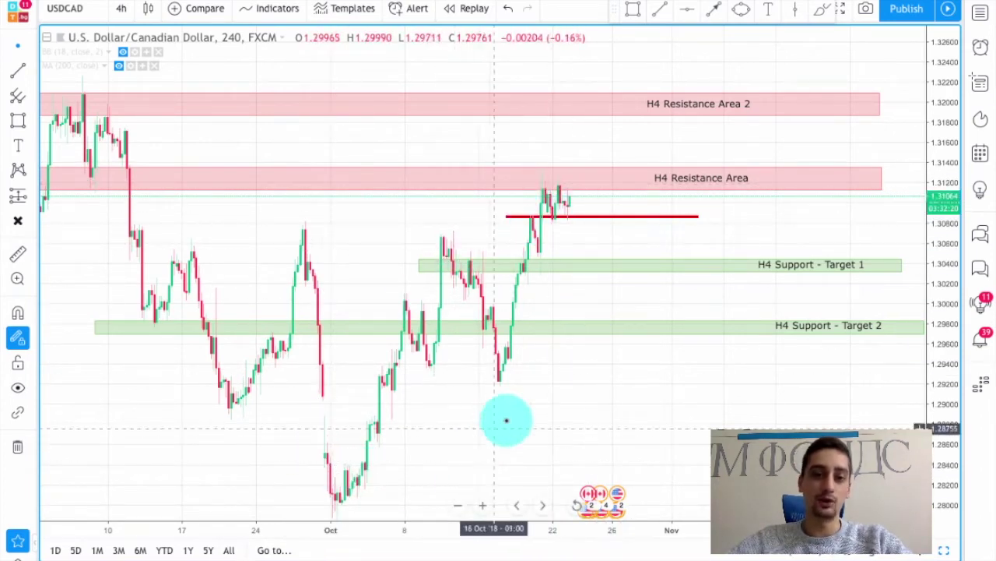
pyautogui.scroll(1, 548, 383)
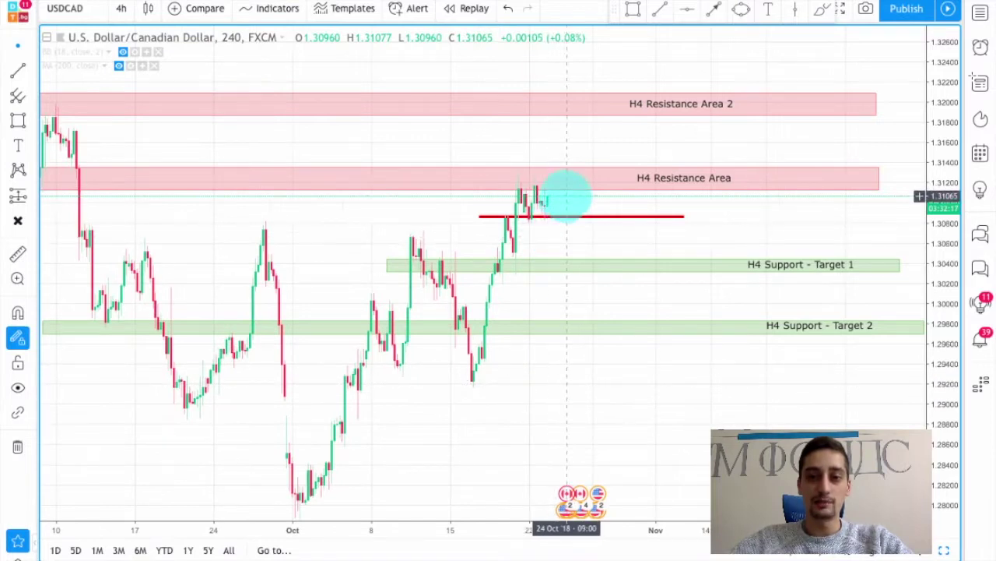
pyautogui.scroll(-1, 567, 195)
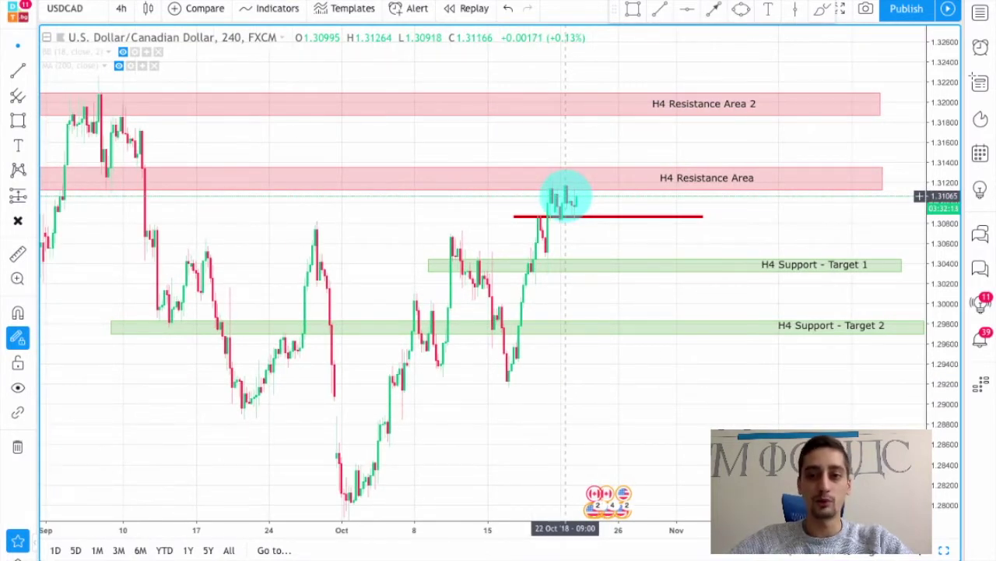
pyautogui.scroll(1, 640, 179)
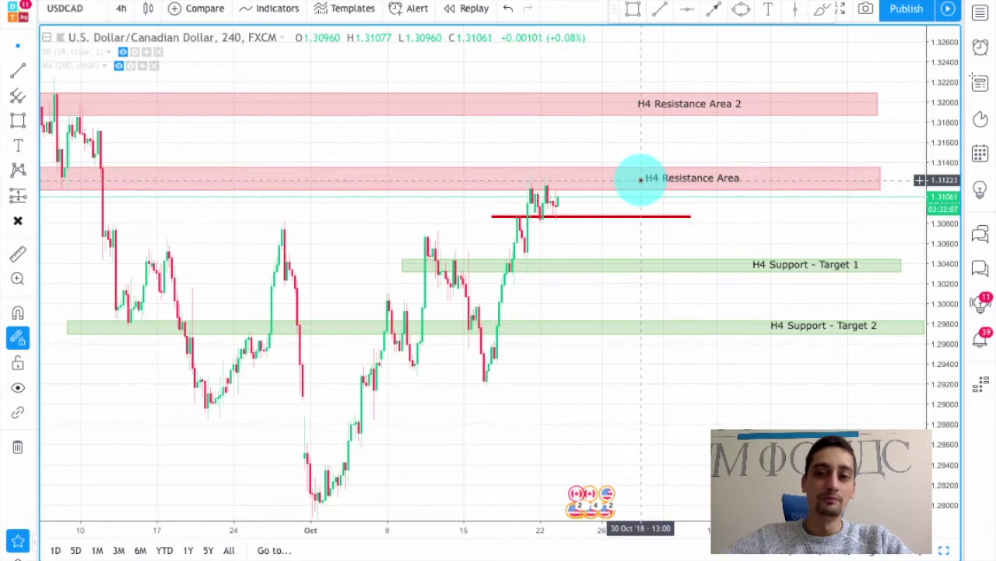
# Step: Circle three August and September price reactions near the level of the first H4 resistance area with an orange brush
pyautogui.scroll(1, 643, 178)
pyautogui.scroll(-3, 563, 200)
pyautogui.scroll(-2, 573, 196)
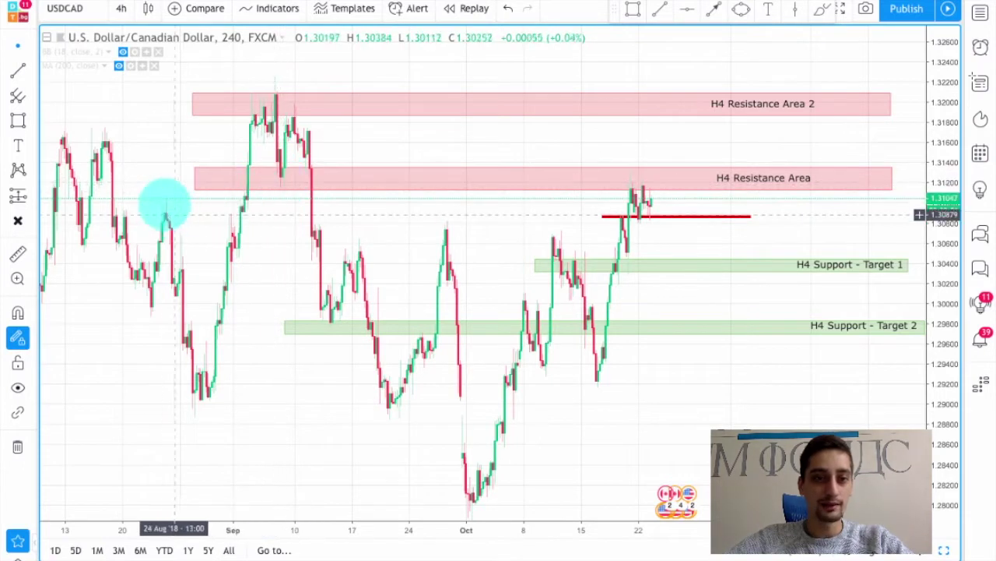
pyautogui.click(200, 174)
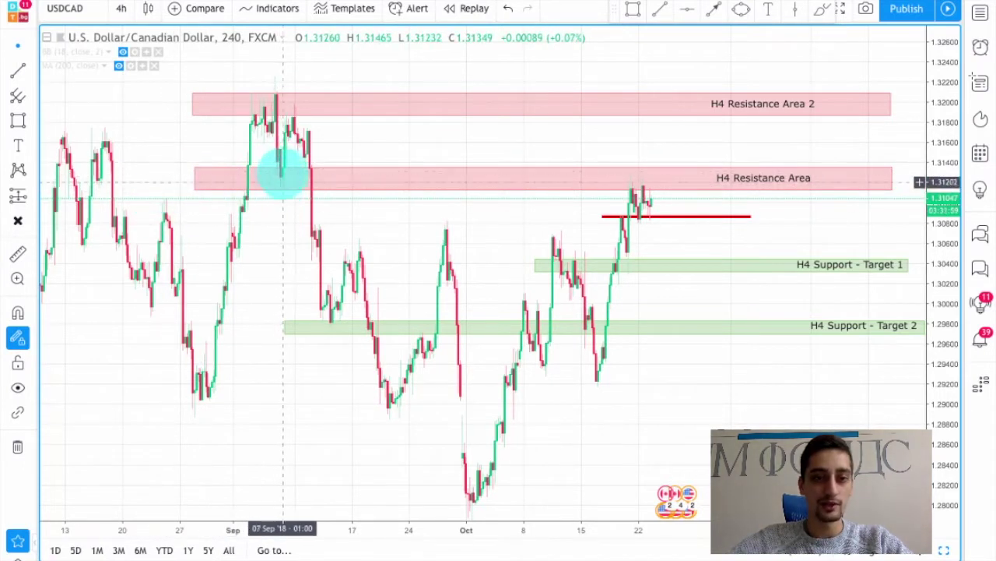
pyautogui.click(823, 8)
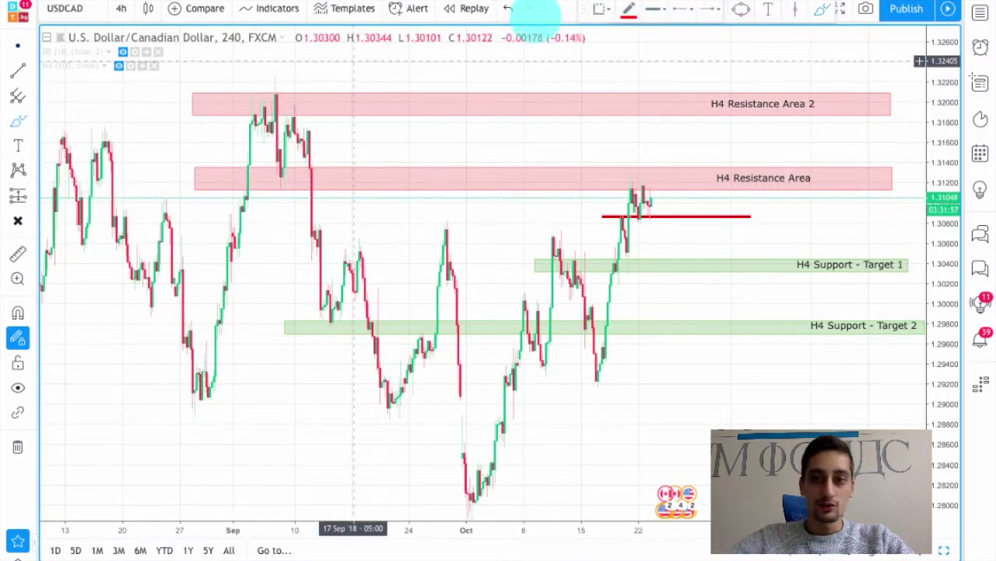
pyautogui.click(628, 9)
pyautogui.click(650, 49)
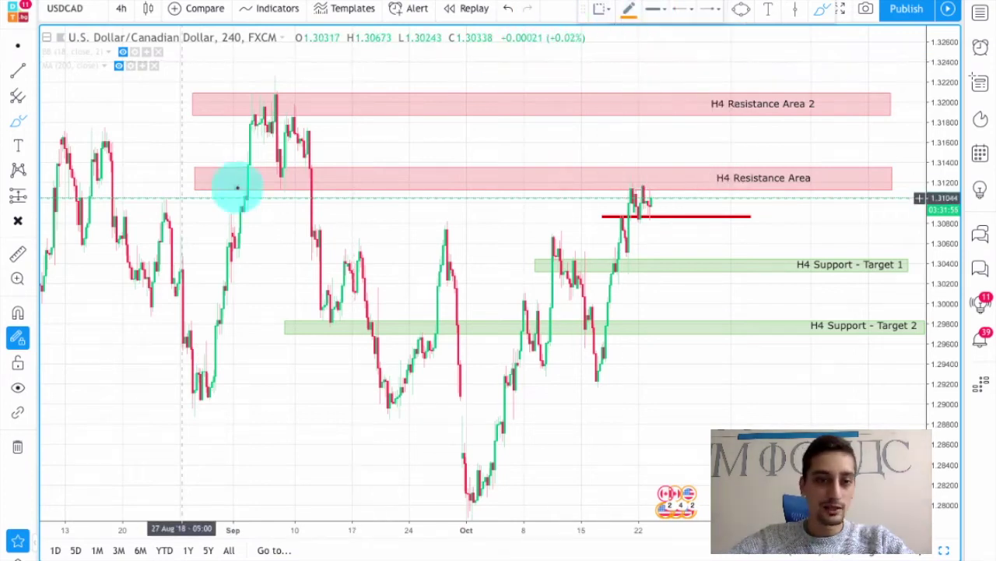
pyautogui.moveTo(285, 170); pyautogui.dragTo(304, 188)
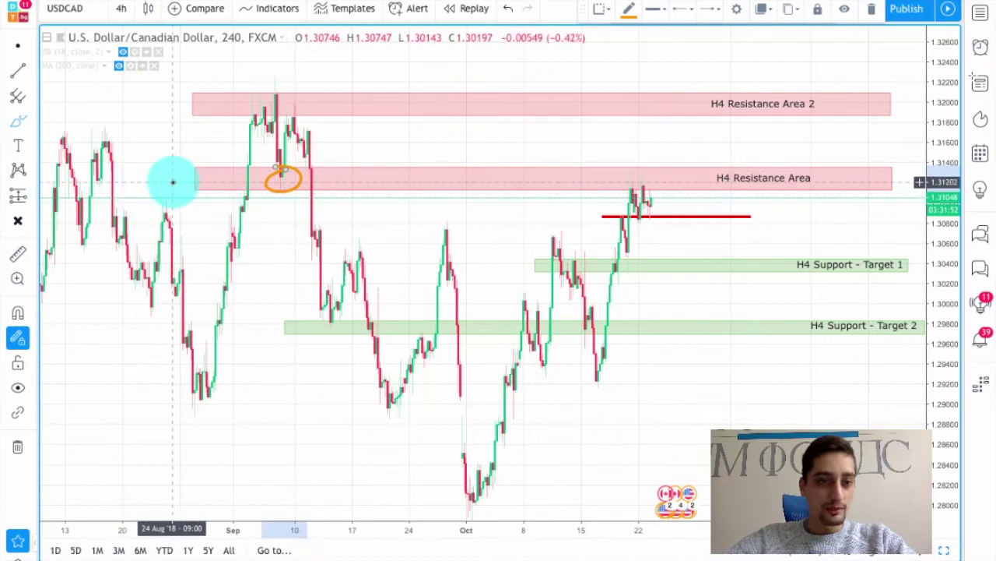
pyautogui.moveTo(134, 188); pyautogui.dragTo(142, 179)
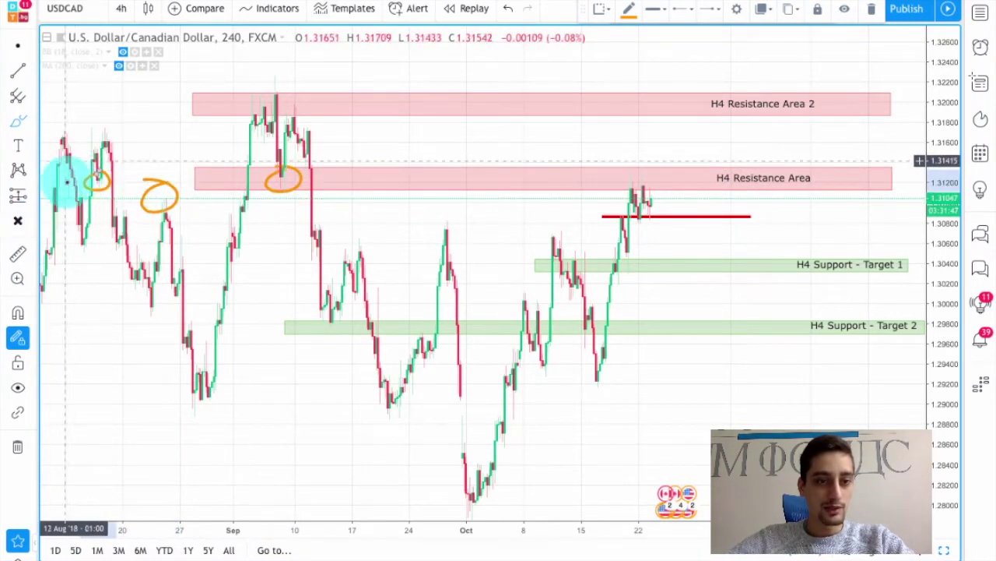
# Step: Examine the current price relative to the first H4 resistance area, the red line and the H4 Support - Target 1 zone
pyautogui.scroll(1, 423, 192)
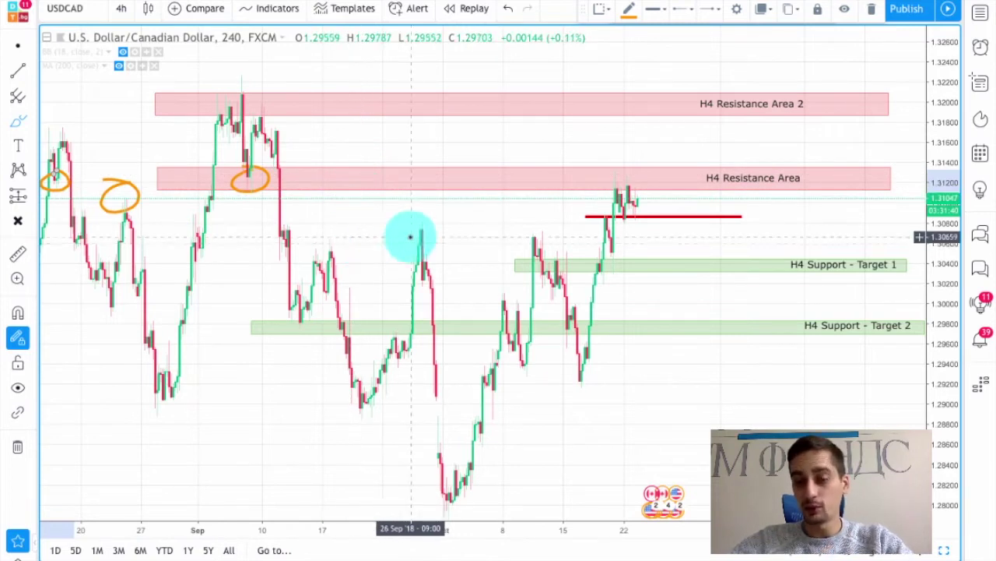
pyautogui.scroll(2, 618, 200)
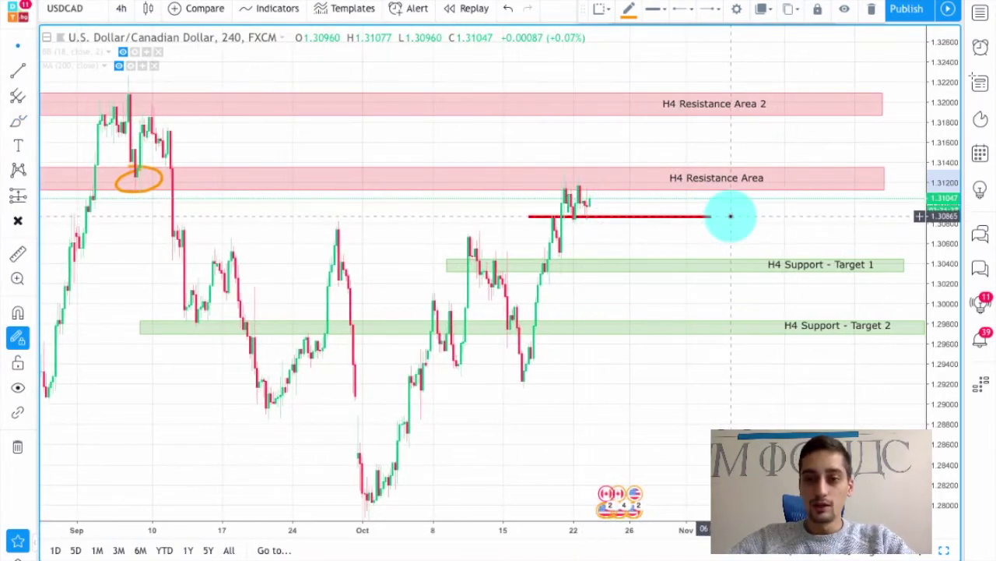
pyautogui.moveTo(745, 231); pyautogui.dragTo(632, 236)
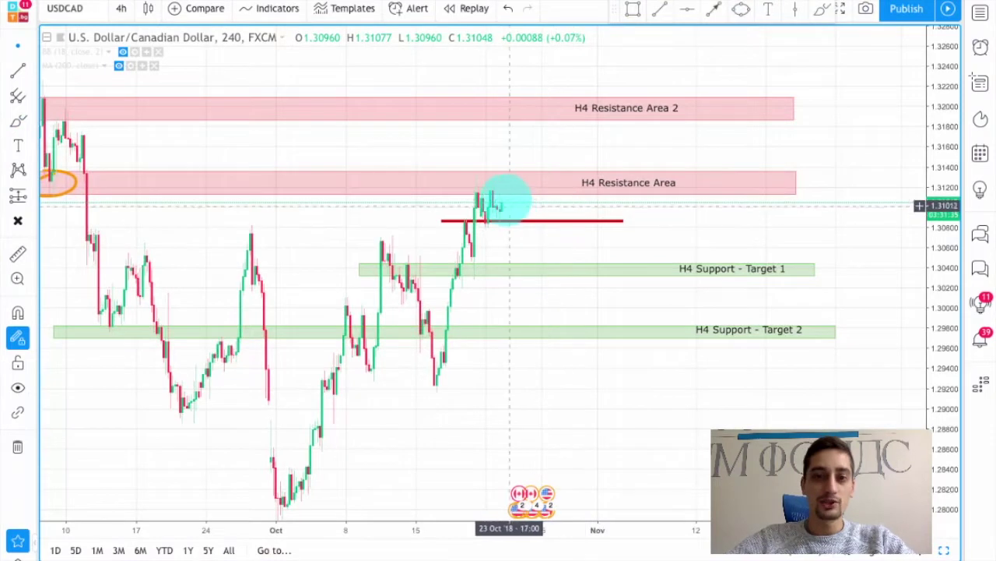
pyautogui.click(514, 193)
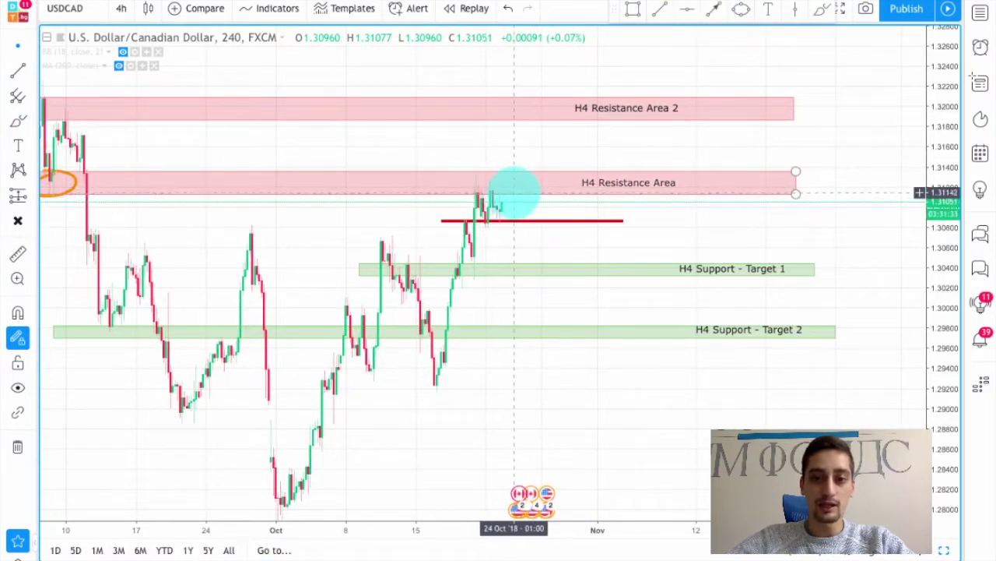
pyautogui.click(530, 246)
pyautogui.click(535, 265)
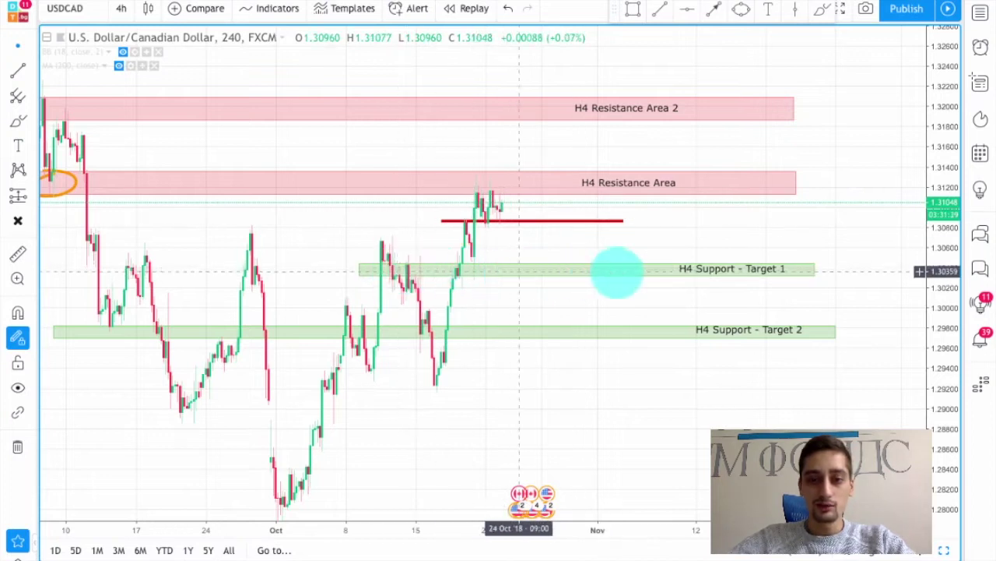
pyautogui.click(786, 269)
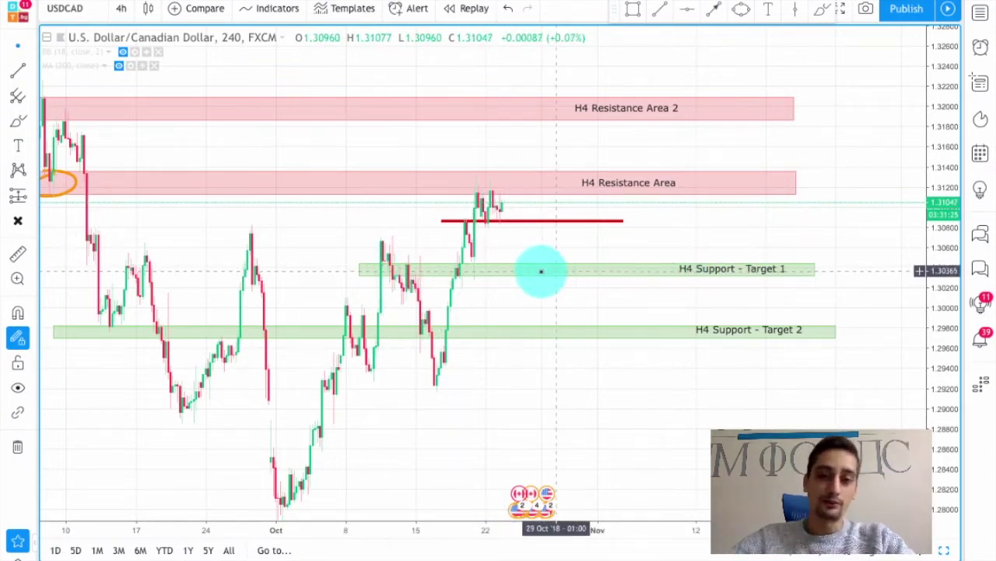
pyautogui.click(402, 272)
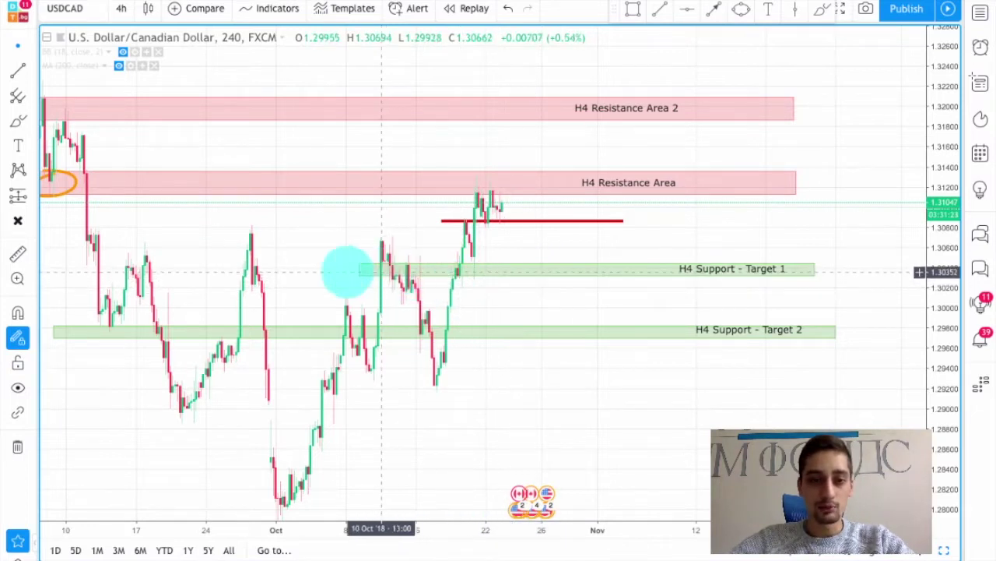
# Step: Circle three September price reactions near the H4 Support - Target 1 level with the orange brush
pyautogui.click(823, 8)
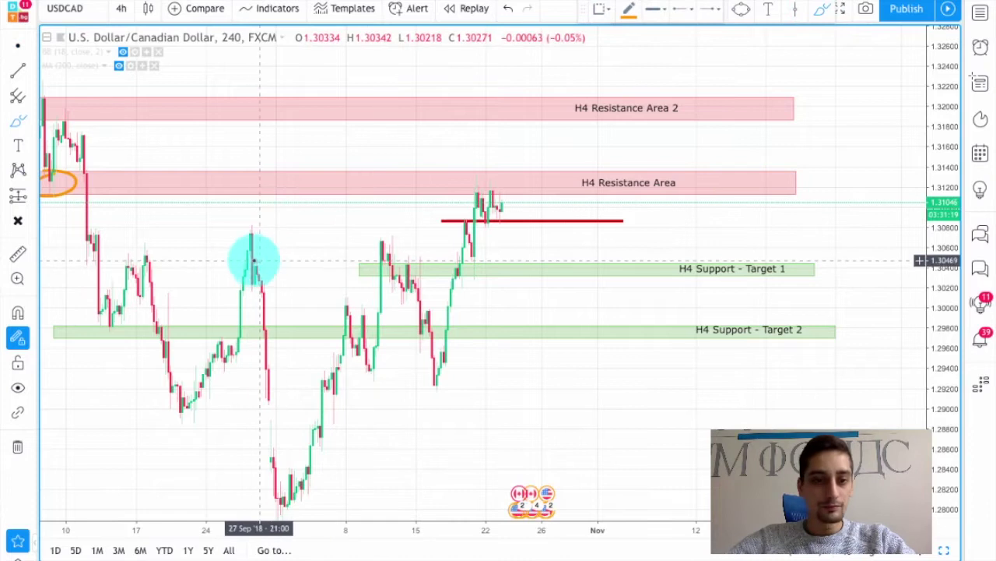
pyautogui.moveTo(260, 261); pyautogui.dragTo(234, 288)
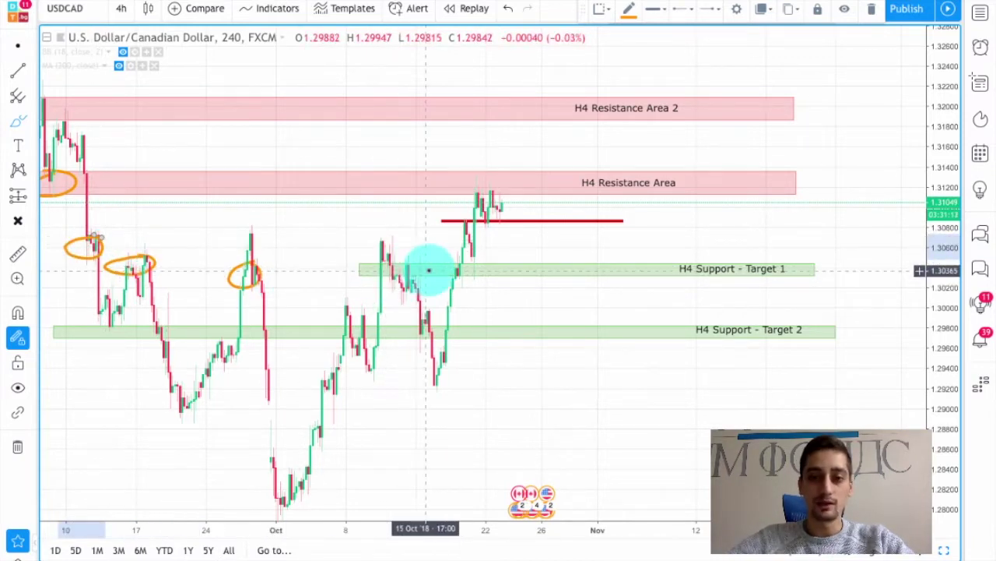
pyautogui.scroll(2, 433, 272)
pyautogui.scroll(-1, 433, 272)
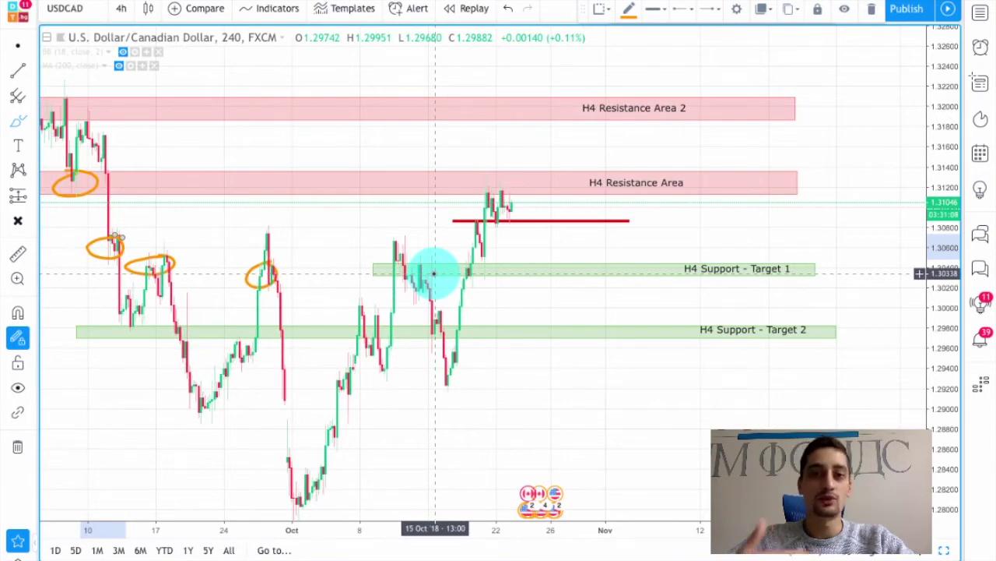
pyautogui.scroll(2, 499, 250)
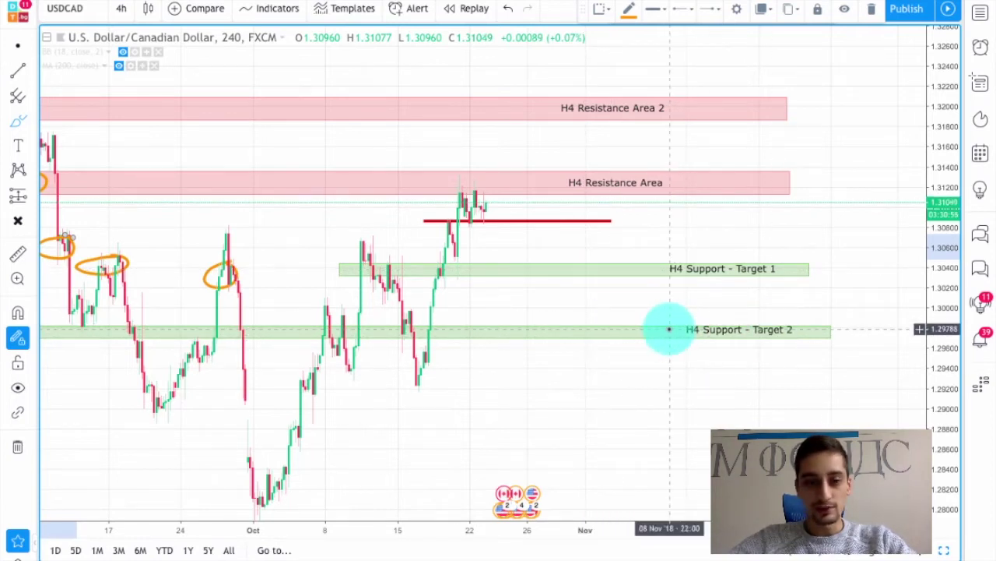
pyautogui.scroll(-2, 670, 329)
pyautogui.scroll(2, 670, 329)
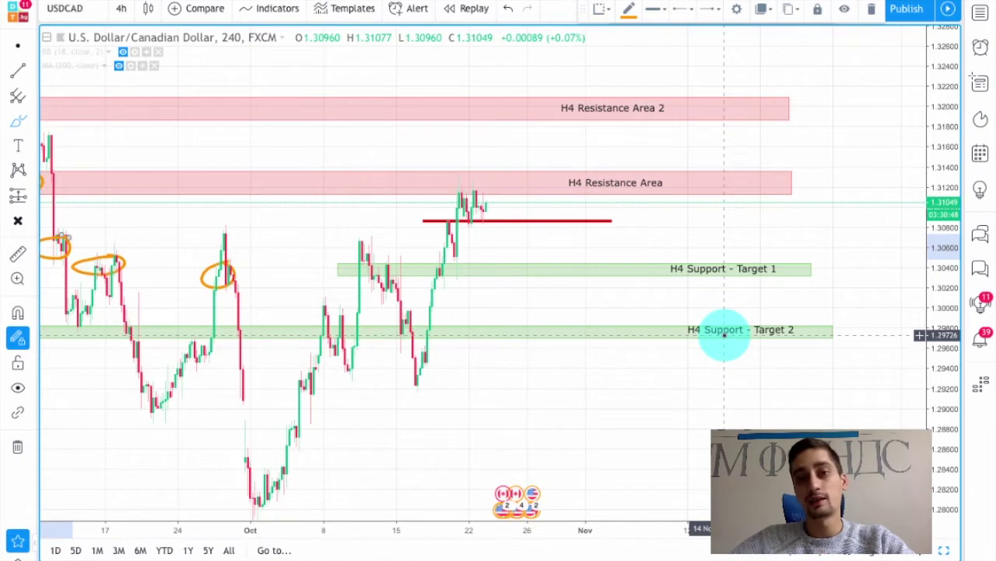
# Step: Circle the early-September price high at H4 Resistance Area 2 with the orange brush
pyautogui.scroll(-3, 662, 167)
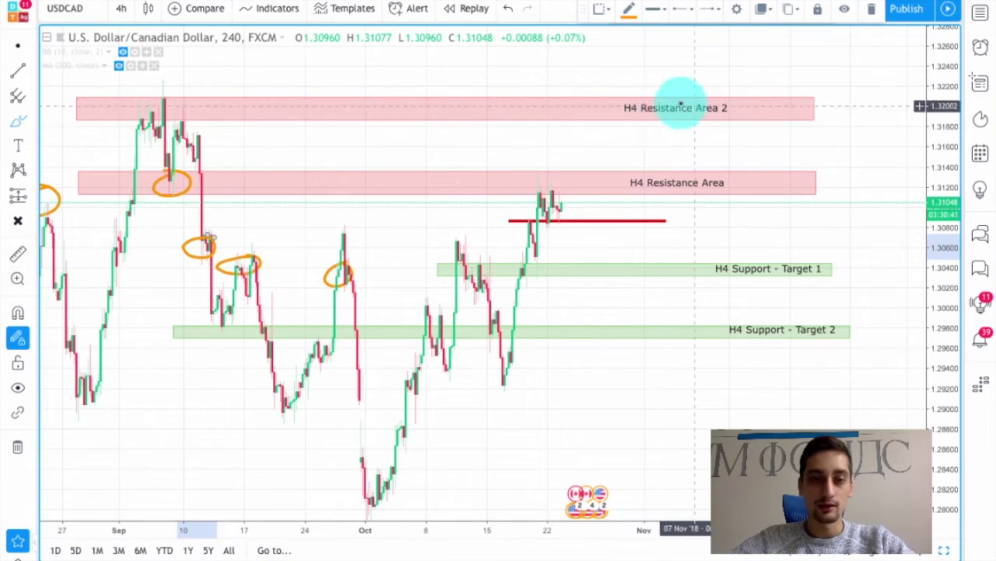
pyautogui.scroll(-2, 232, 121)
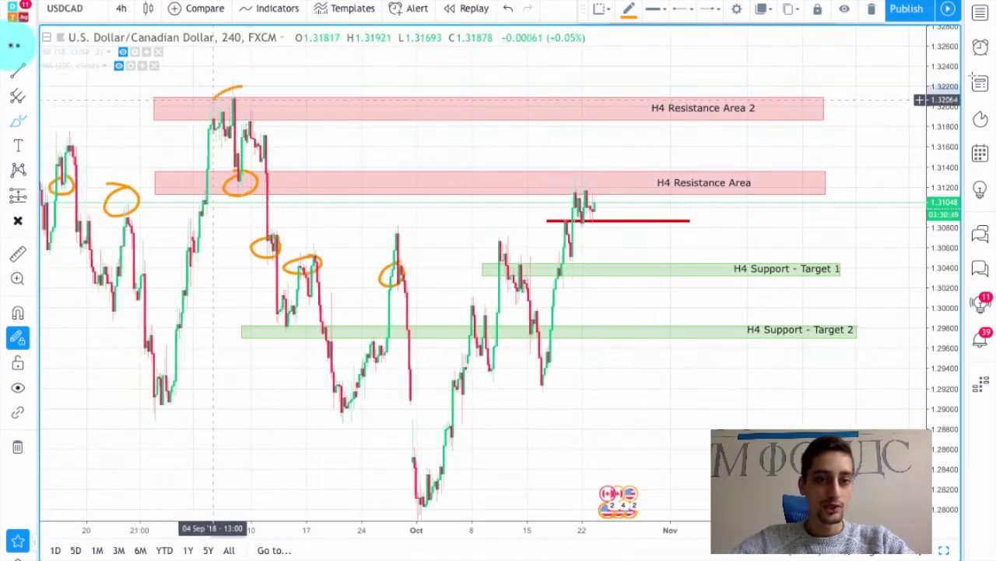
pyautogui.moveTo(236, 121)
pyautogui.mouseDown()
pyautogui.moveTo(249, 82)
pyautogui.moveTo(228, 83)
pyautogui.mouseUp()
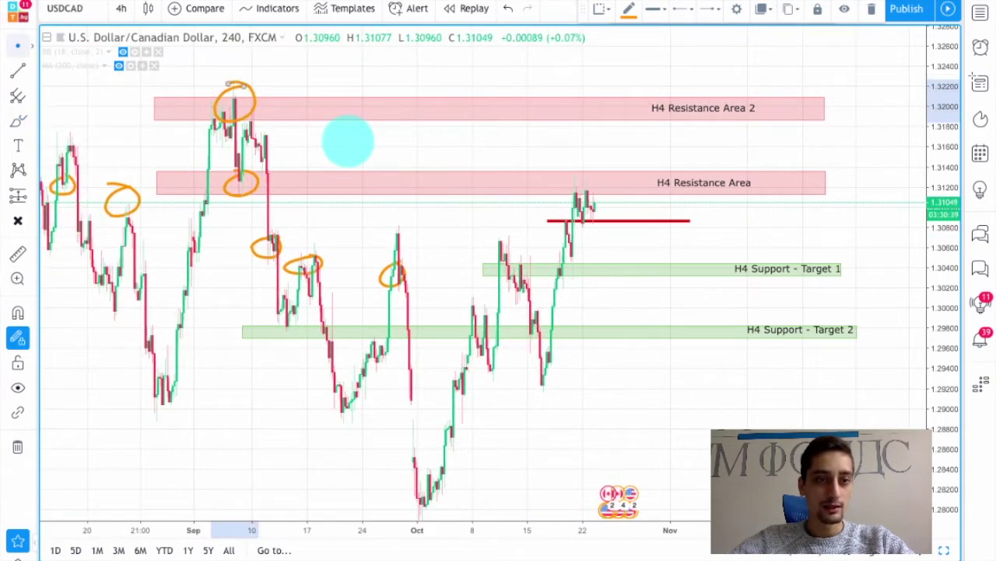
pyautogui.click(348, 141)
# Step: Examine H4 Resistance Area 2 and its distance from the current price at the first H4 resistance area
pyautogui.scroll(-3, 418, 107)
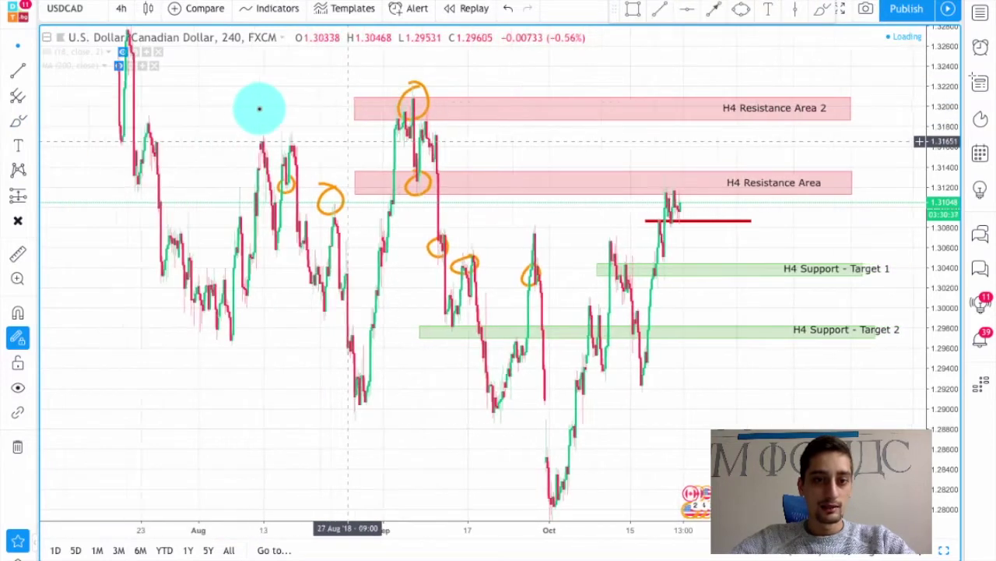
pyautogui.hscroll(3, 273, 105)
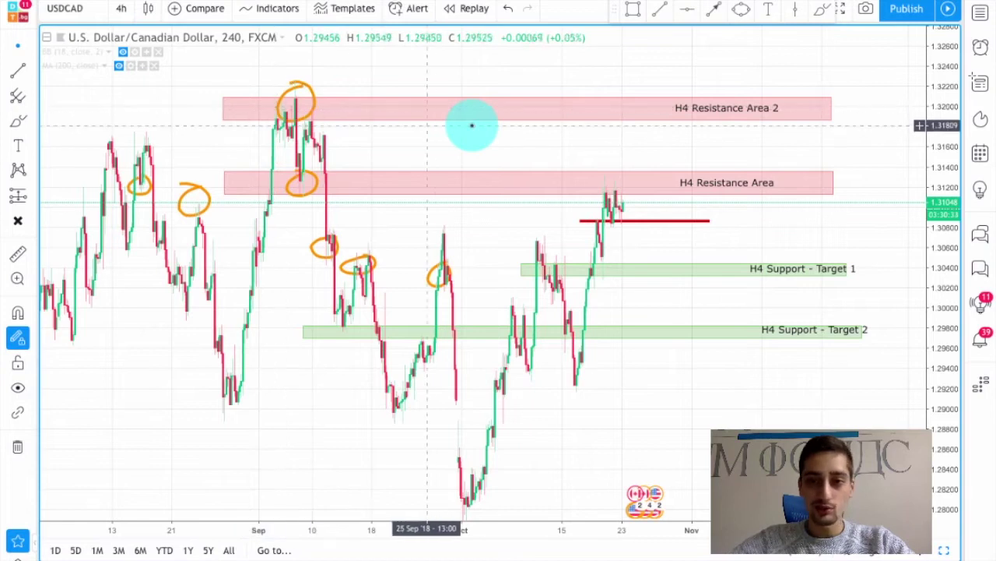
pyautogui.hscroll(3, 472, 125)
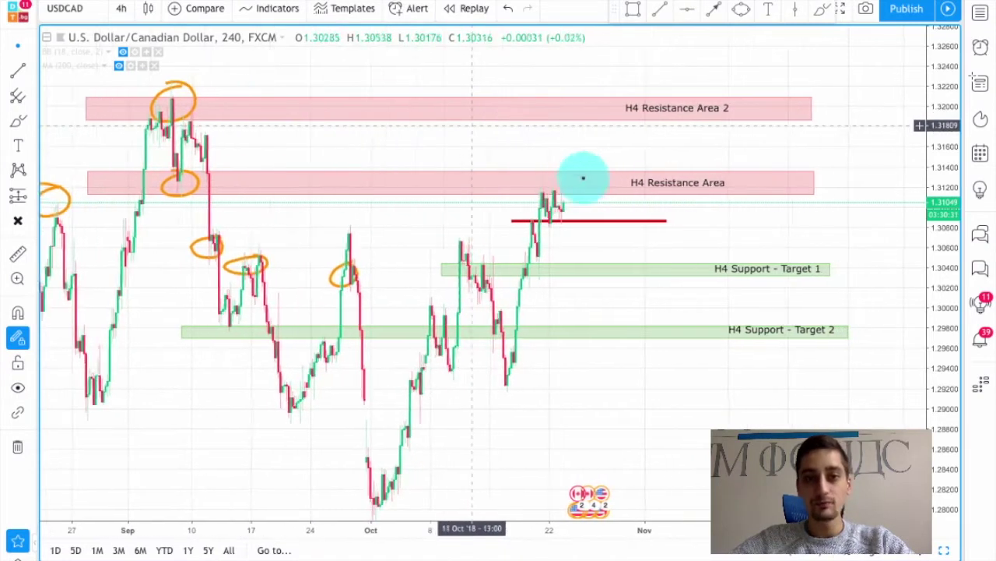
pyautogui.hscroll(1, 589, 174)
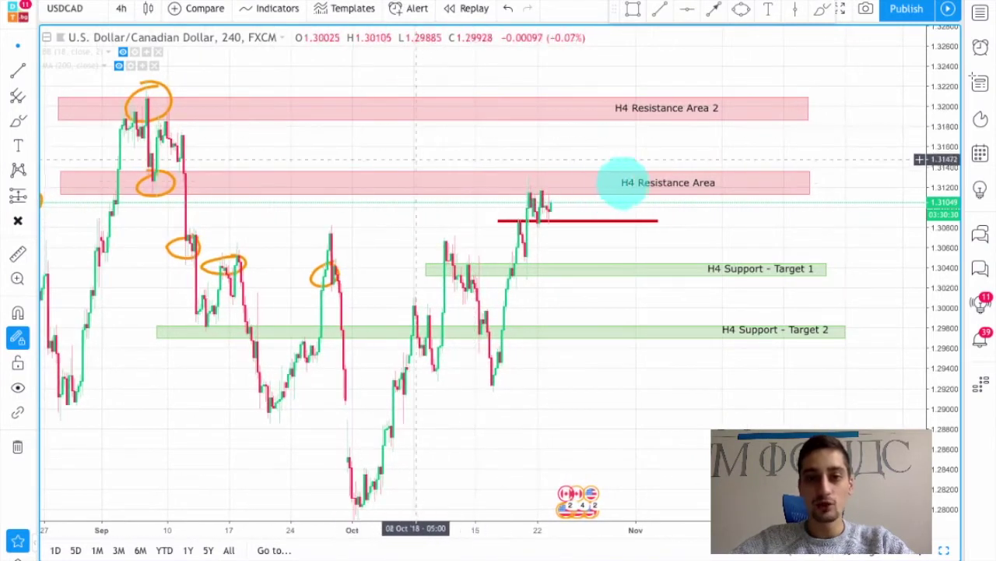
pyautogui.click(637, 118)
pyautogui.click(635, 131)
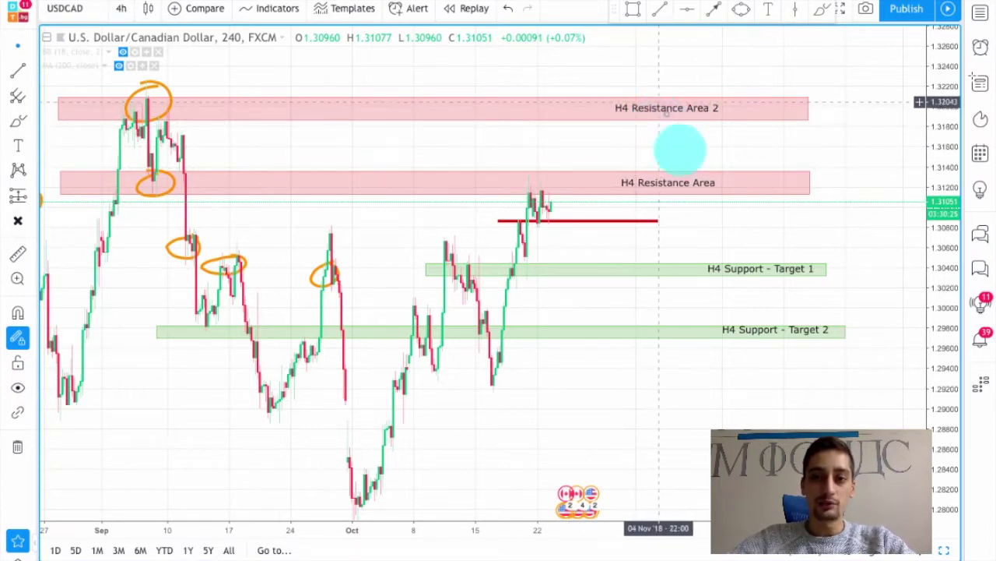
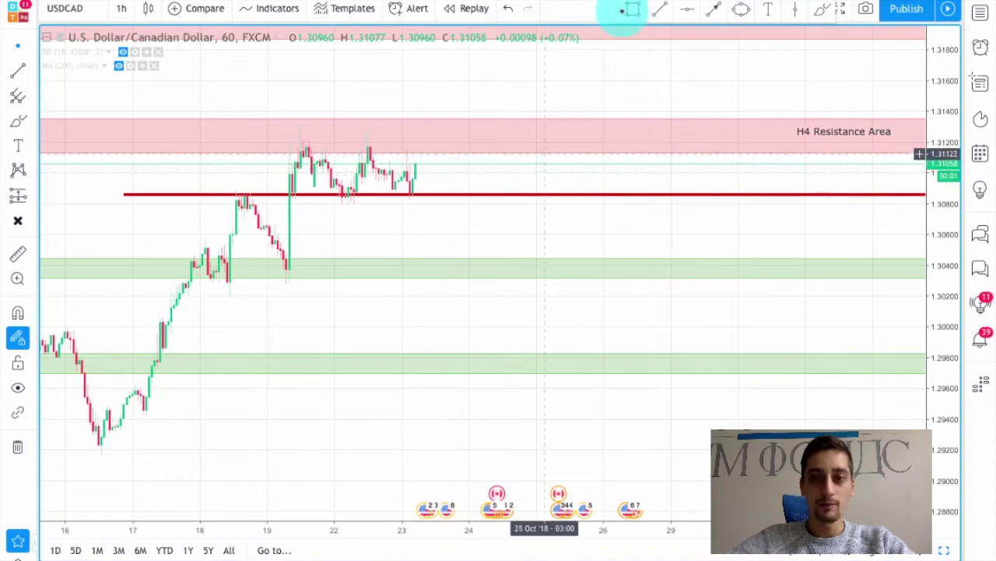
# Step: Circle the two recent highs at the H4 Resistance Area and two lows on the red line with a blue brush on the 1h chart
pyautogui.click(821, 9)
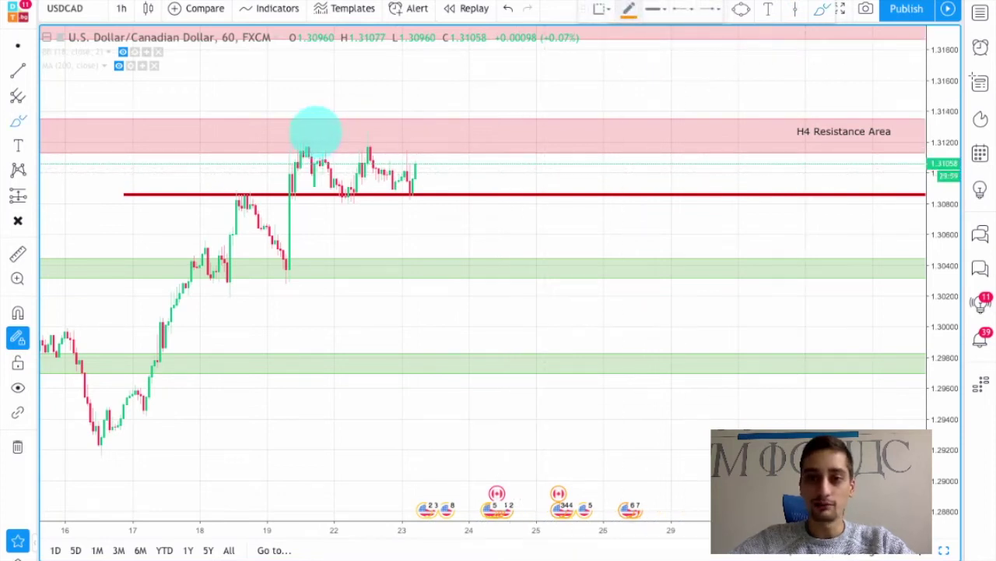
pyautogui.click(629, 9)
pyautogui.click(712, 48)
pyautogui.moveTo(318, 133)
pyautogui.mouseDown()
pyautogui.moveTo(311, 149)
pyautogui.moveTo(319, 132)
pyautogui.moveTo(354, 146)
pyautogui.moveTo(375, 137)
pyautogui.mouseUp()
pyautogui.moveTo(350, 186)
pyautogui.mouseDown()
pyautogui.moveTo(336, 200)
pyautogui.moveTo(354, 184)
pyautogui.moveTo(408, 188)
pyautogui.mouseUp()
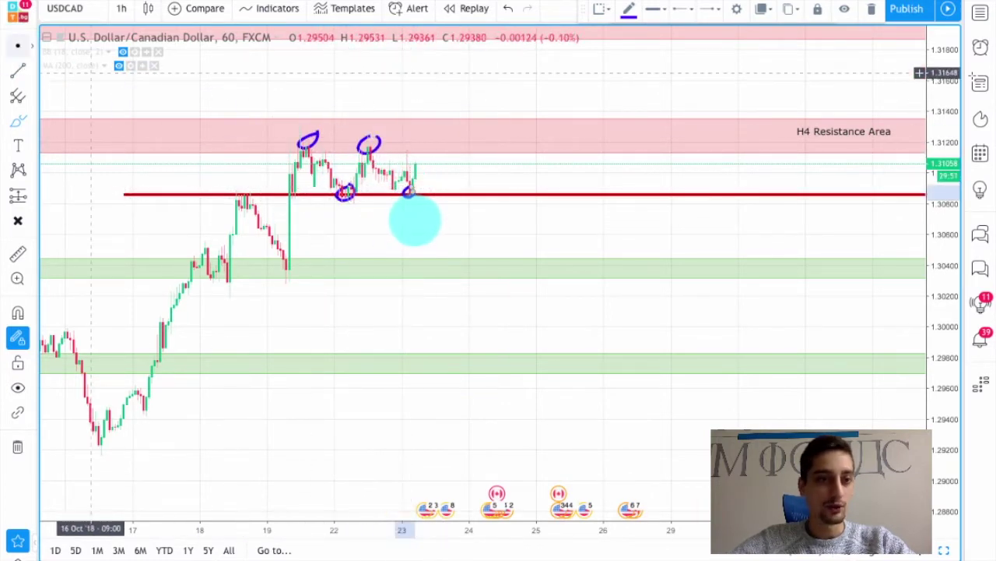
pyautogui.scroll(1, 467, 179)
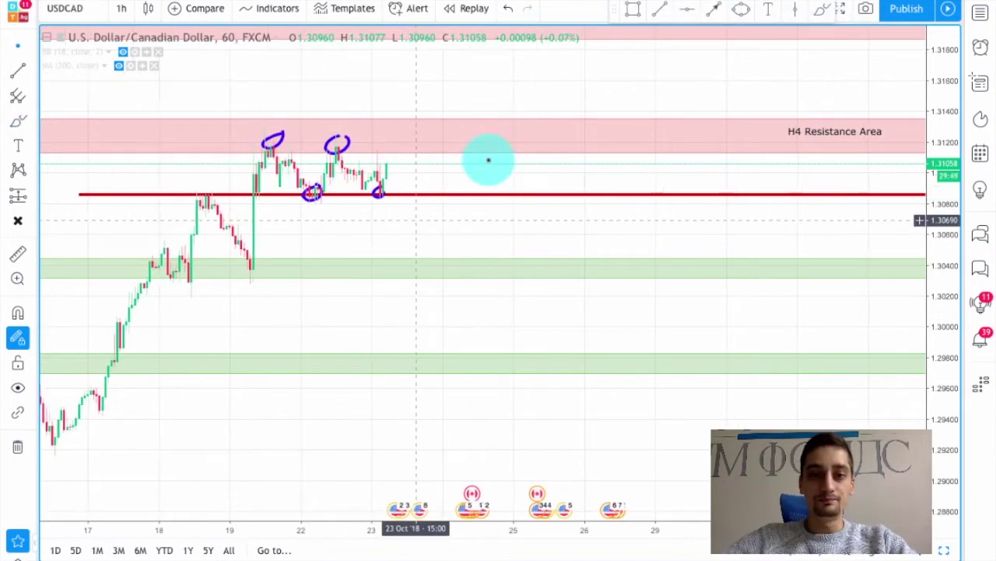
# Step: Draw a light blue rectangle over the sideways range, from about 1.3117 down to the red line at about 1.3086
pyautogui.scroll(-2, 762, 126)
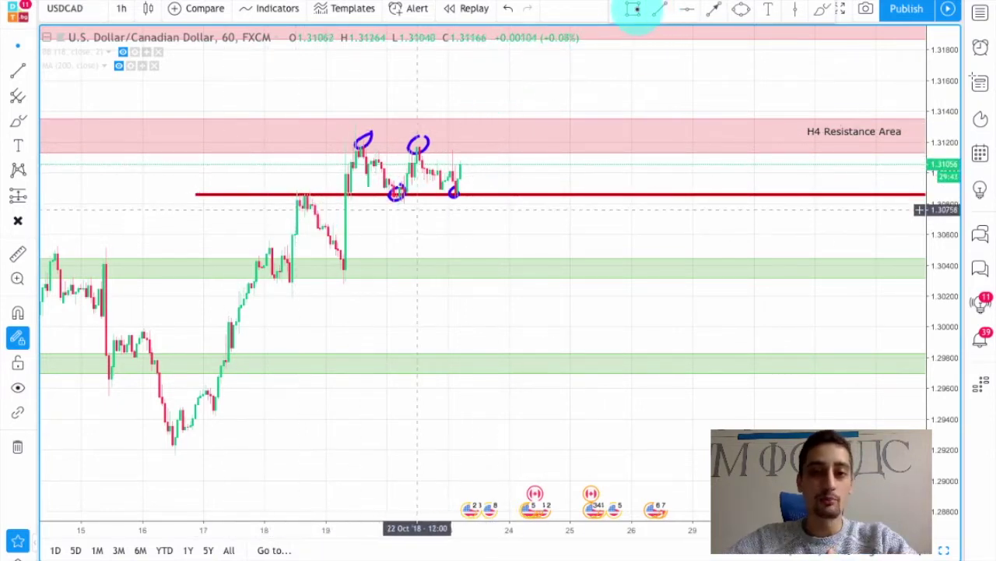
pyautogui.scroll(1, 632, 36)
pyautogui.scroll(2, 631, 35)
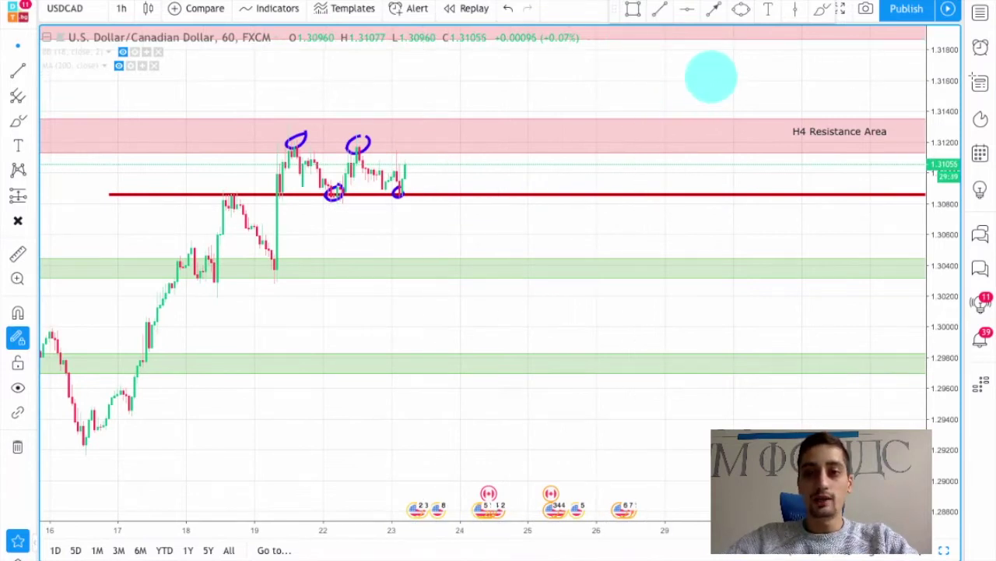
pyautogui.click(629, 10)
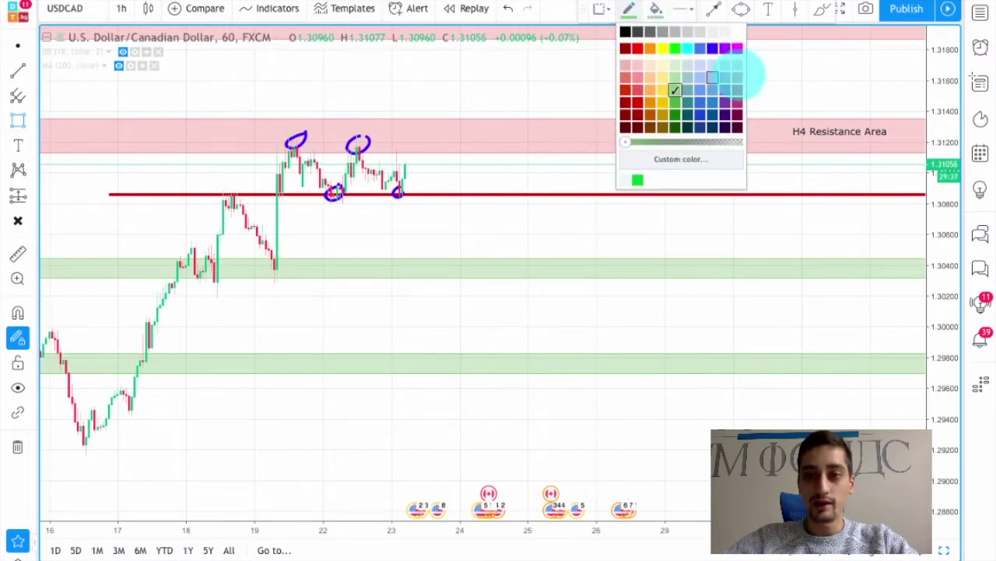
pyautogui.click(713, 65)
pyautogui.click(655, 9)
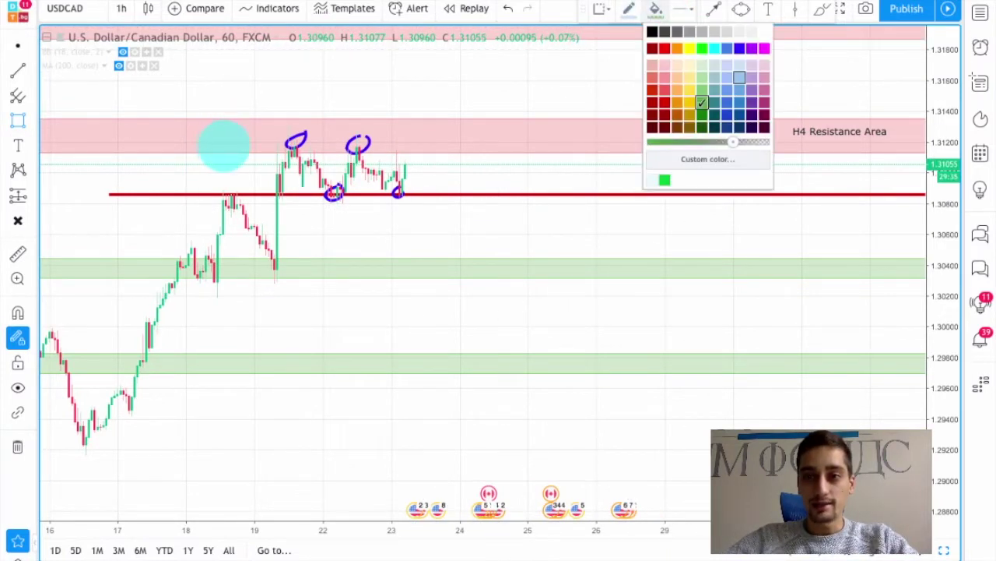
pyautogui.click(224, 146)
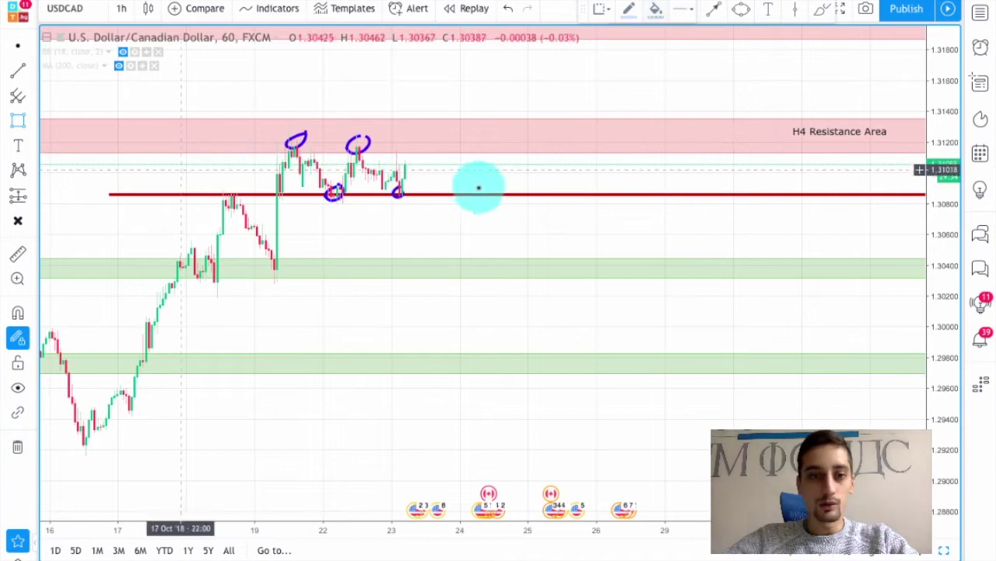
pyautogui.click(536, 194)
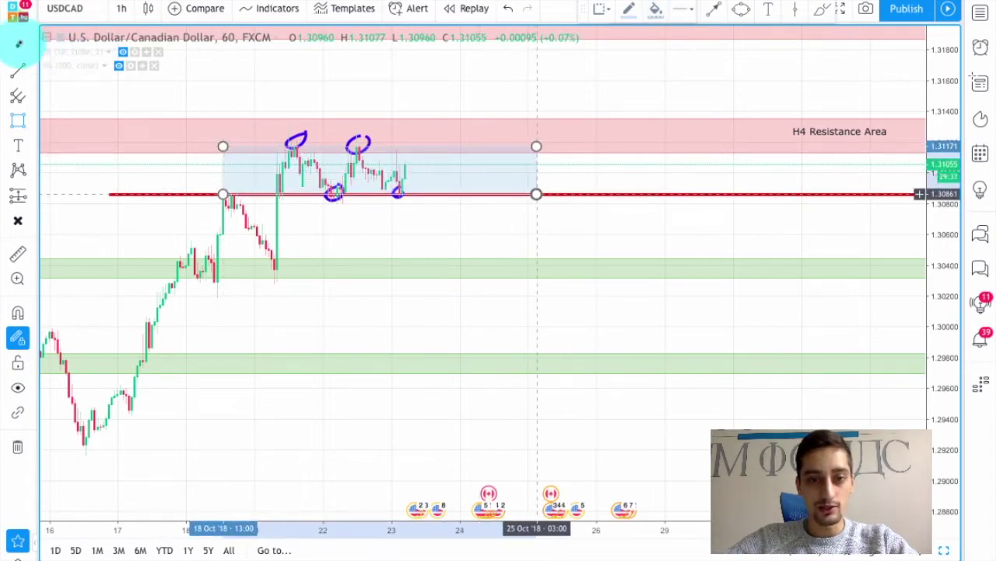
pyautogui.hscroll(-2, 454, 227)
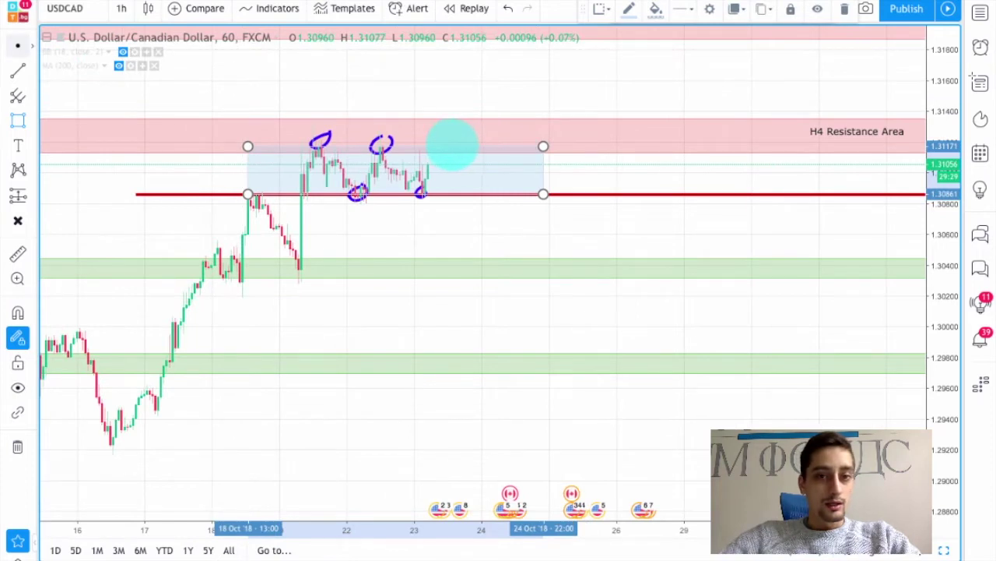
pyautogui.click(453, 233)
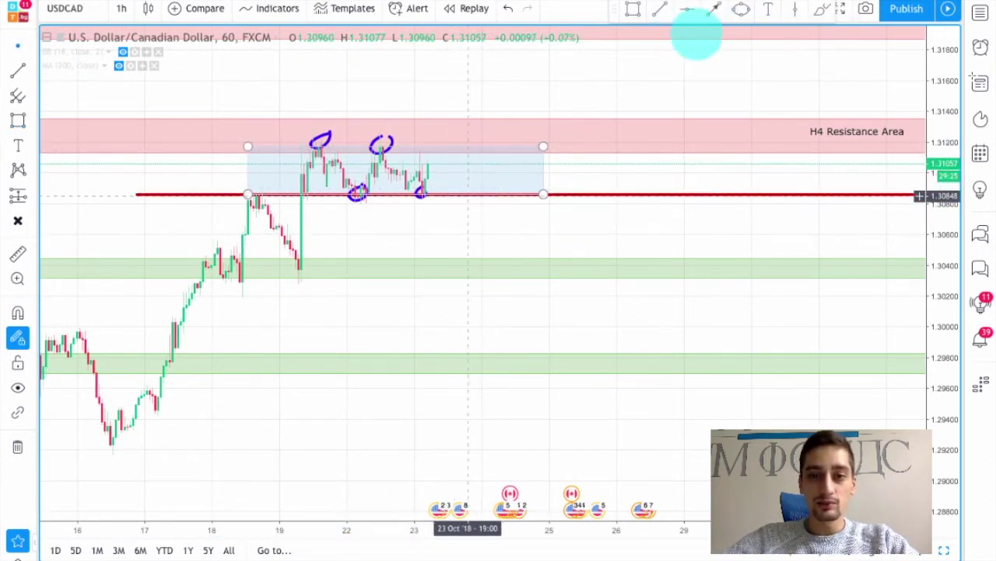
# Step: Show the Bollinger Bands to compare them with the sideways range, and hide them again
pyautogui.scroll(-2, 578, 145)
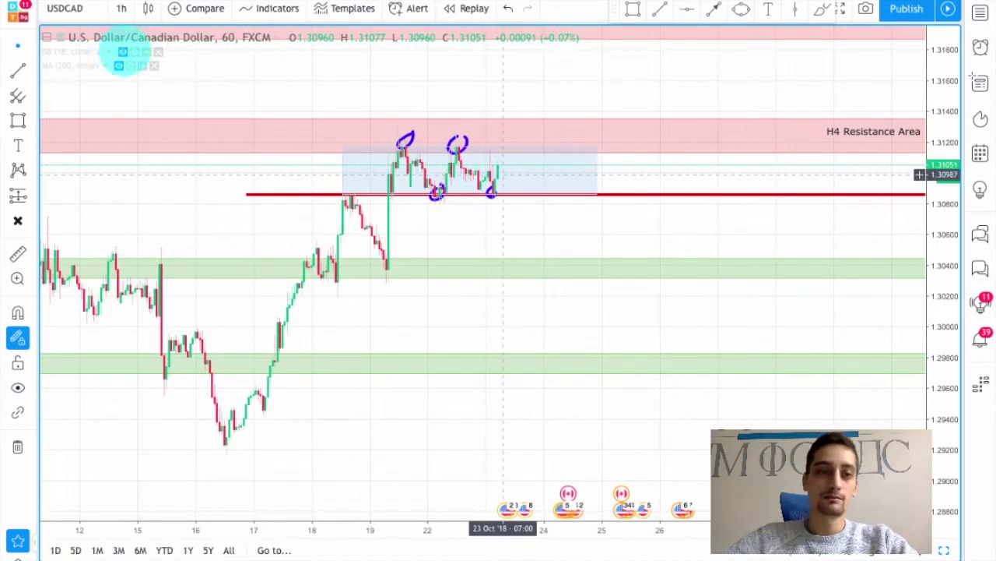
pyautogui.click(123, 52)
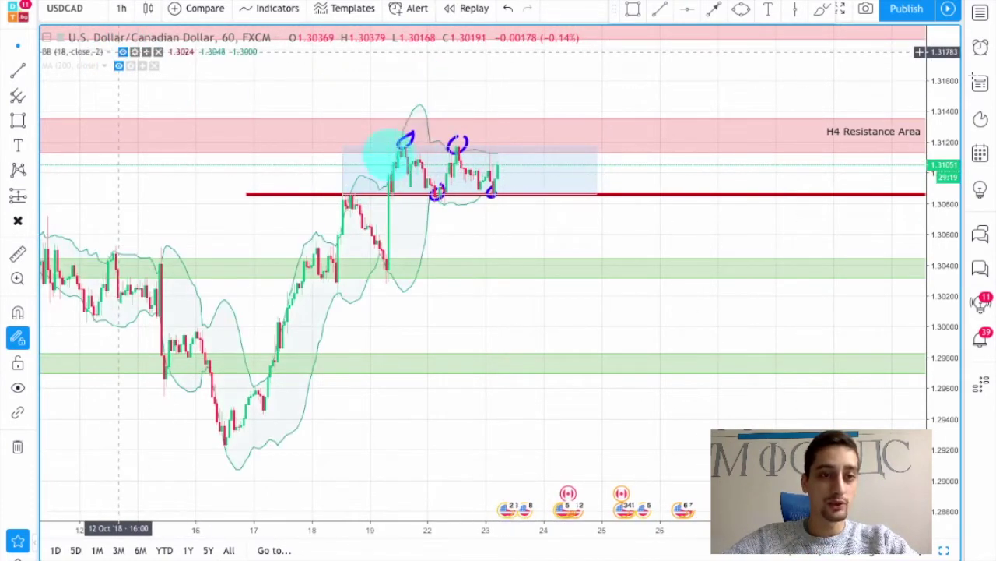
pyautogui.scroll(1, 422, 155)
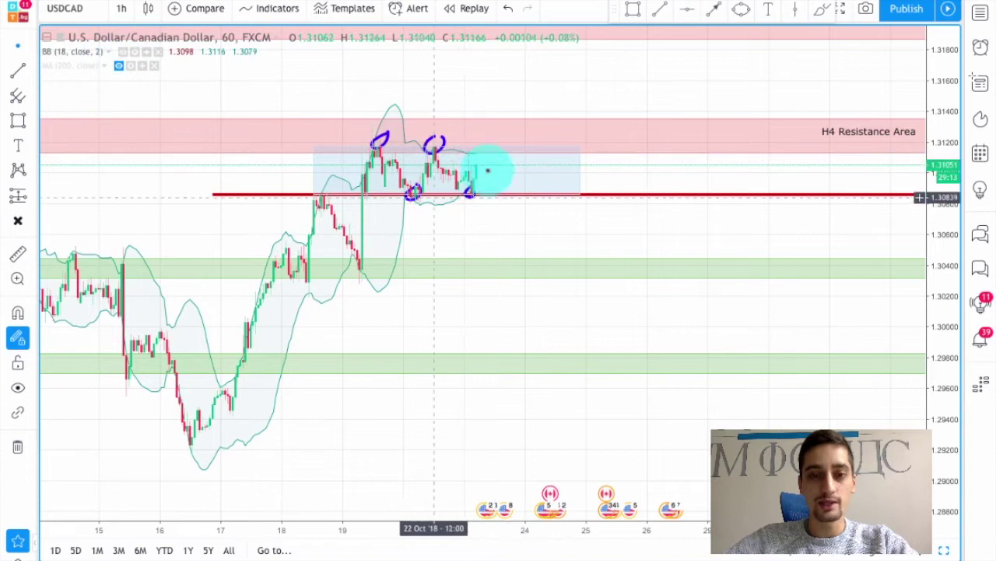
pyautogui.click(123, 51)
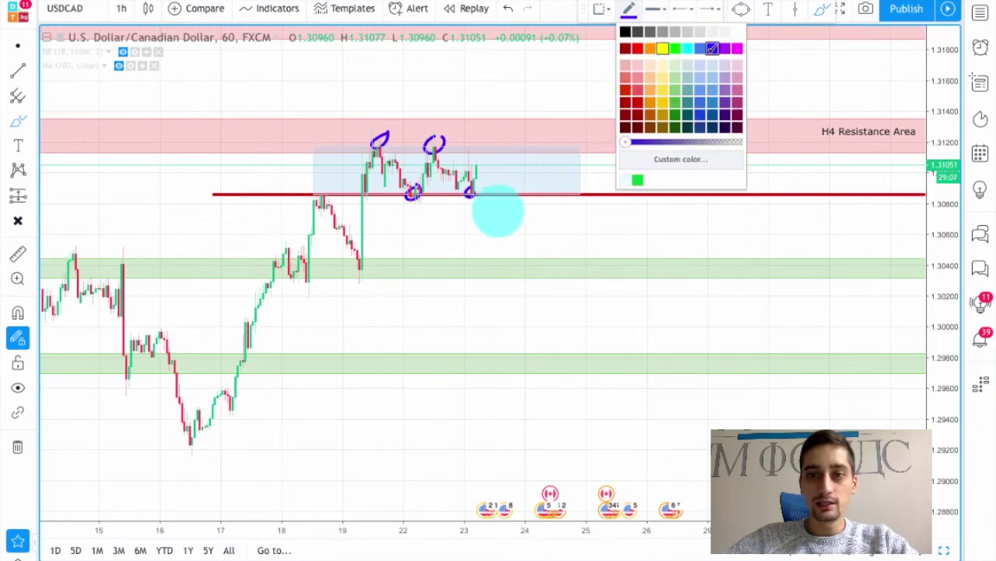
# Step: Circle the area just below the red line and both green support zones in red, and add red arrows pointing to the two support circles
pyautogui.click(637, 48)
pyautogui.moveTo(507, 195)
pyautogui.mouseDown()
pyautogui.moveTo(494, 210)
pyautogui.moveTo(520, 199)
pyautogui.mouseUp()
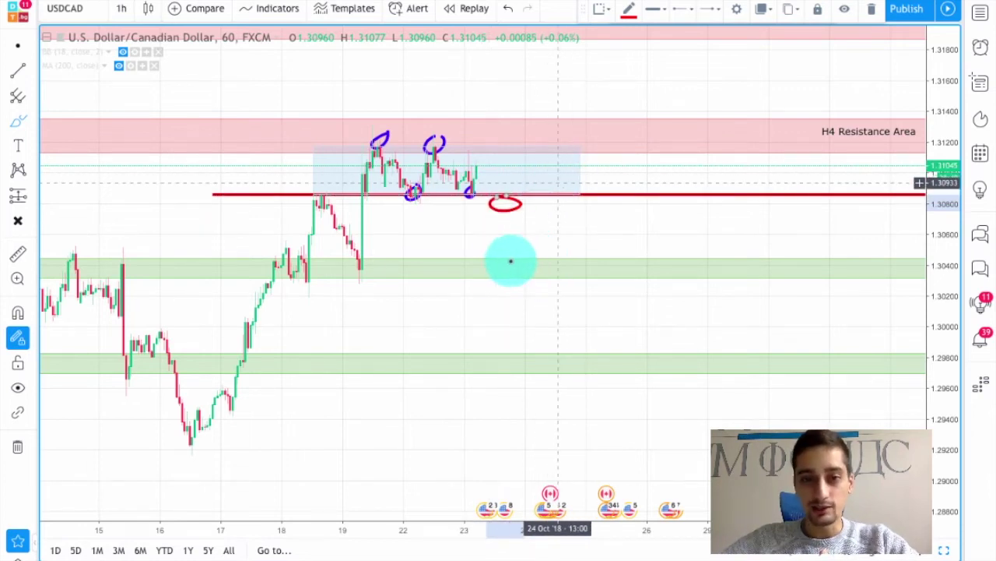
pyautogui.moveTo(537, 260)
pyautogui.mouseDown()
pyautogui.moveTo(510, 261)
pyautogui.moveTo(556, 353)
pyautogui.moveTo(509, 360)
pyautogui.moveTo(562, 364)
pyautogui.moveTo(520, 355)
pyautogui.mouseUp()
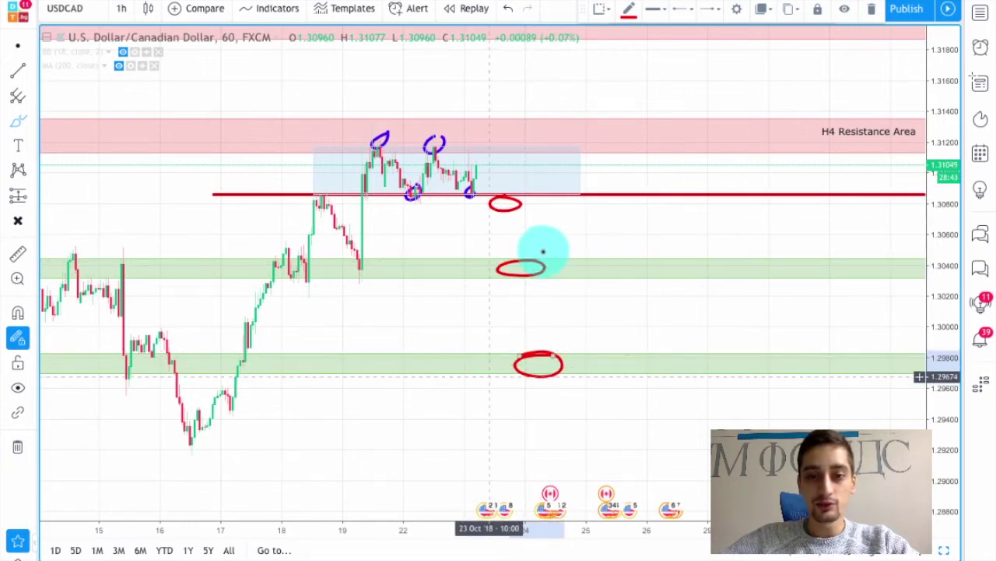
pyautogui.moveTo(549, 257)
pyautogui.mouseDown()
pyautogui.moveTo(592, 234)
pyautogui.moveTo(528, 263)
pyautogui.mouseUp()
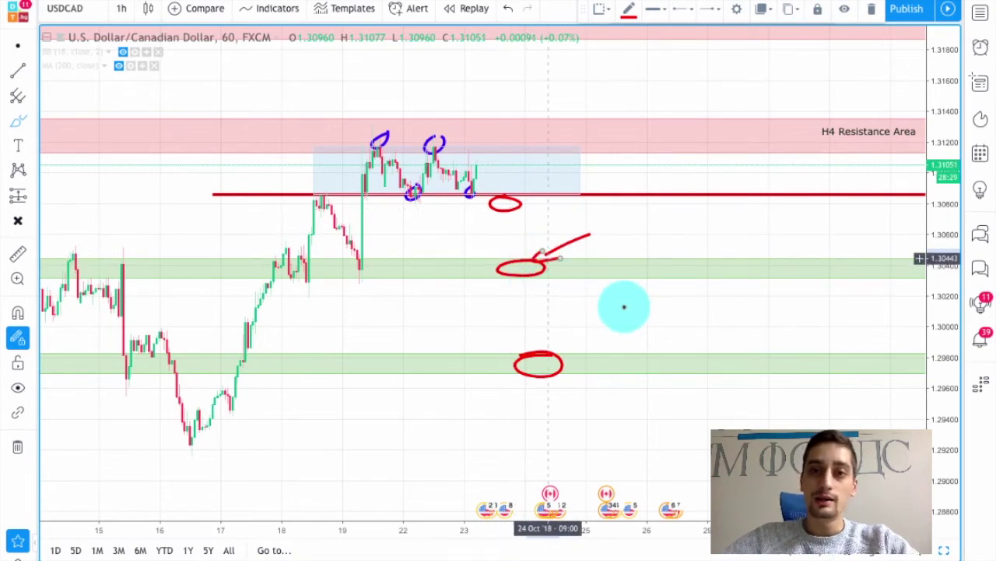
pyautogui.moveTo(631, 310)
pyautogui.mouseDown()
pyautogui.moveTo(568, 352)
pyautogui.moveTo(591, 346)
pyautogui.mouseUp()
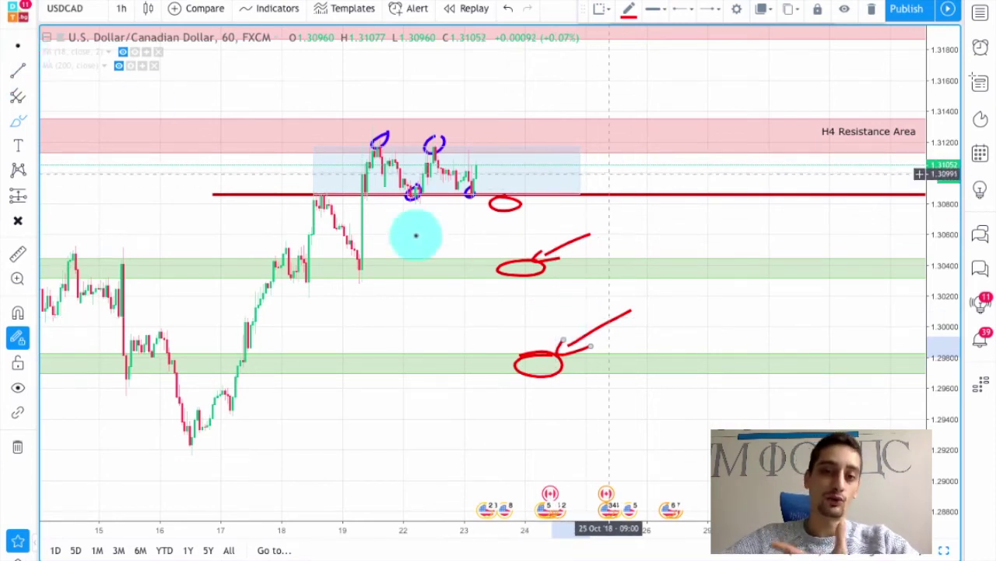
# Step: Draw a green arrow rising from the range's upper edge through the H4 Resistance Area, from about 1.3116 to 1.3151
pyautogui.moveTo(416, 234); pyautogui.dragTo(501, 223)
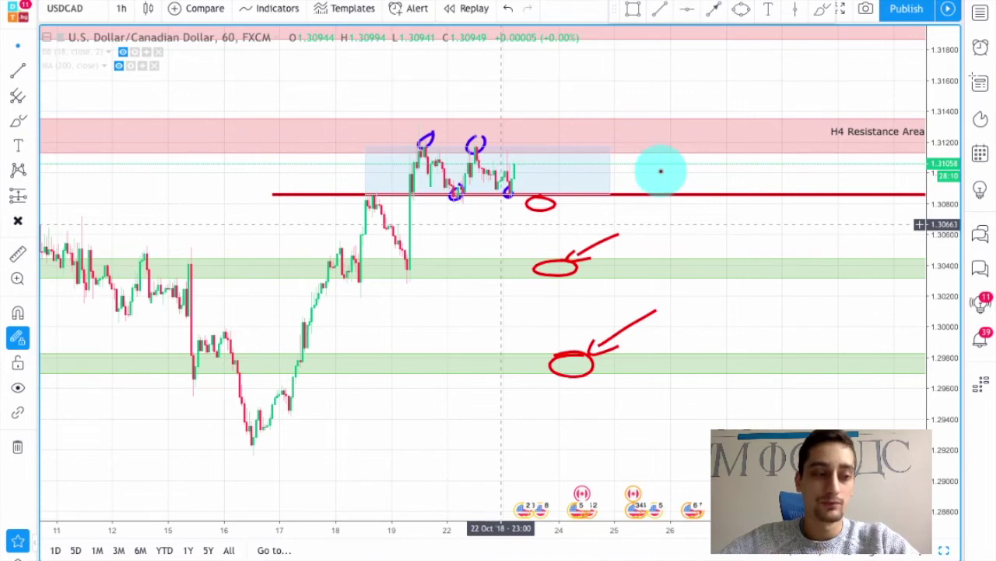
pyautogui.scroll(2, 488, 203)
pyautogui.moveTo(603, 186); pyautogui.dragTo(607, 237)
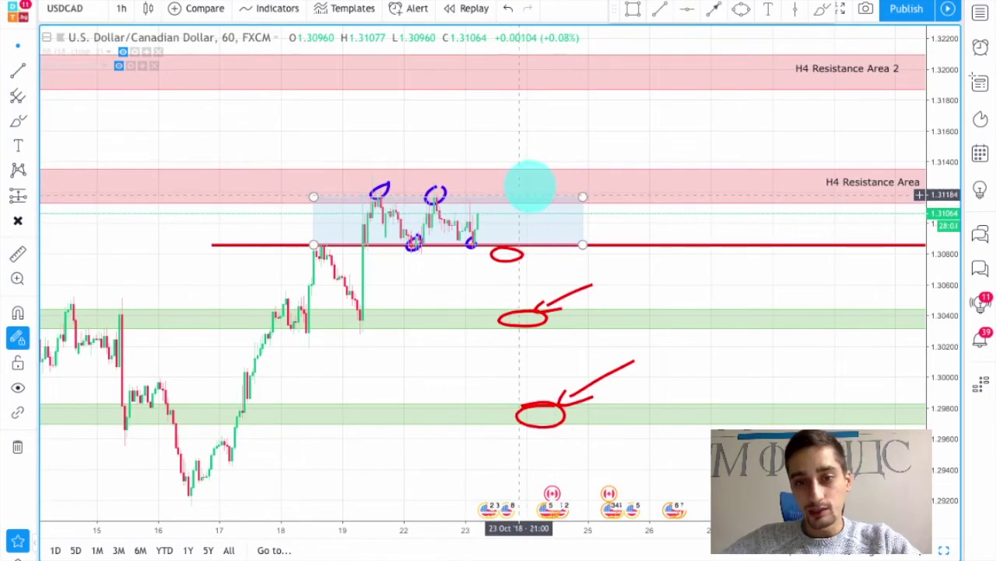
pyautogui.click(524, 189)
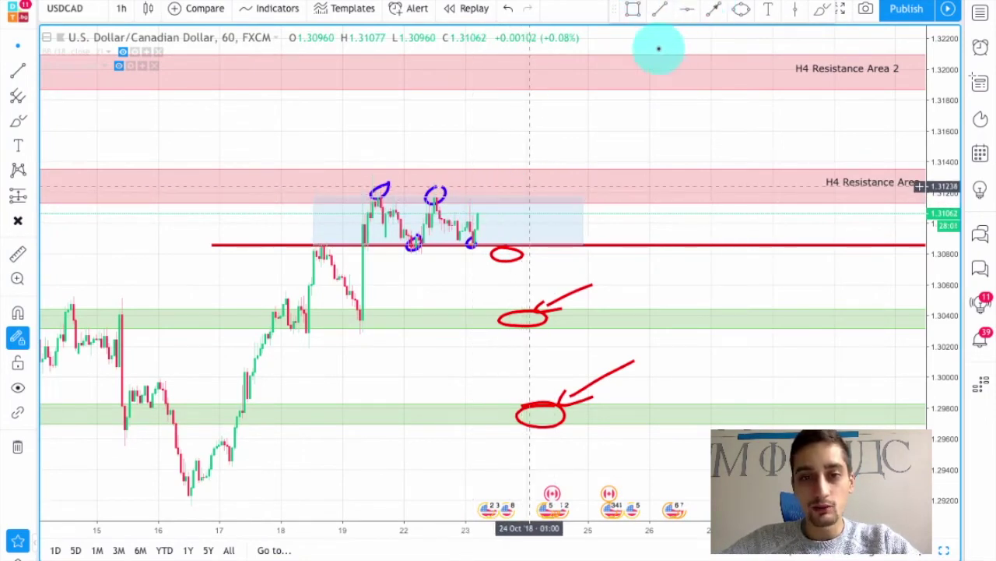
pyautogui.click(713, 8)
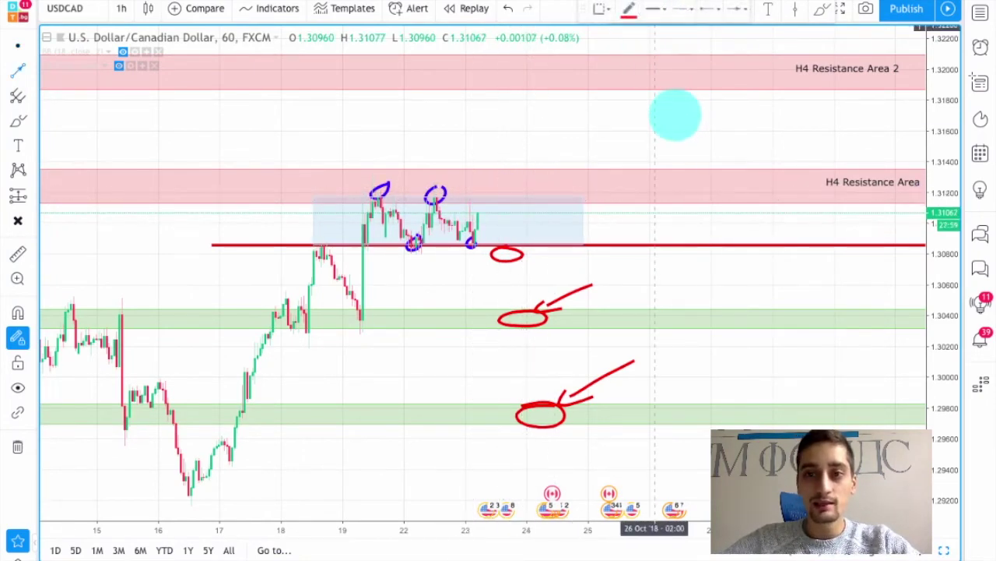
pyautogui.click(630, 9)
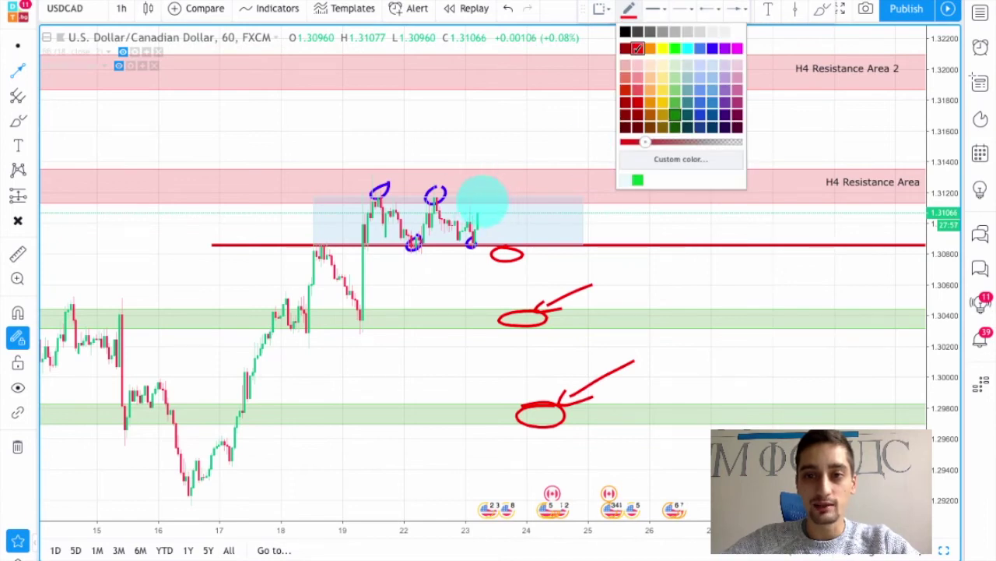
pyautogui.click(675, 115)
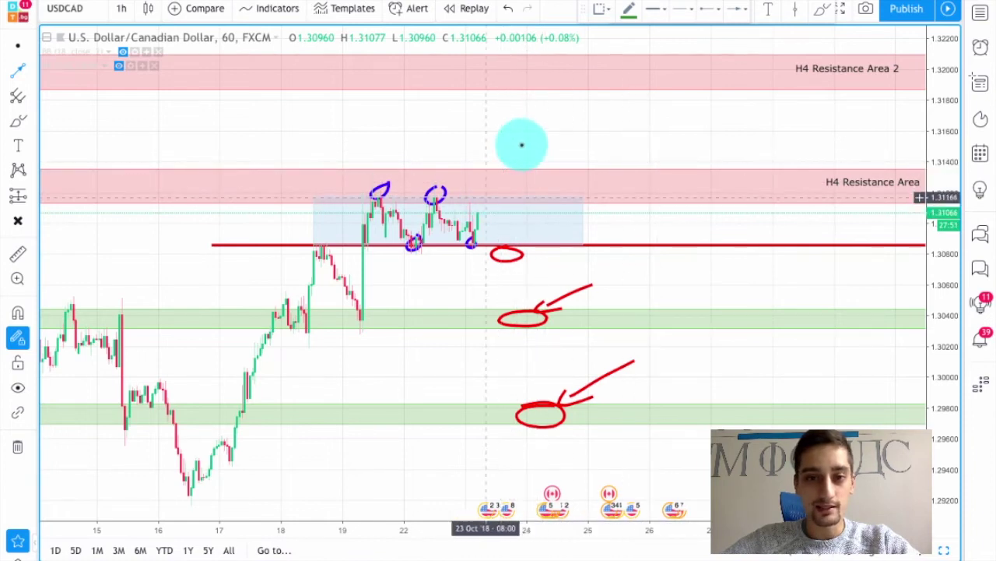
pyautogui.moveTo(501, 182); pyautogui.dragTo(522, 145)
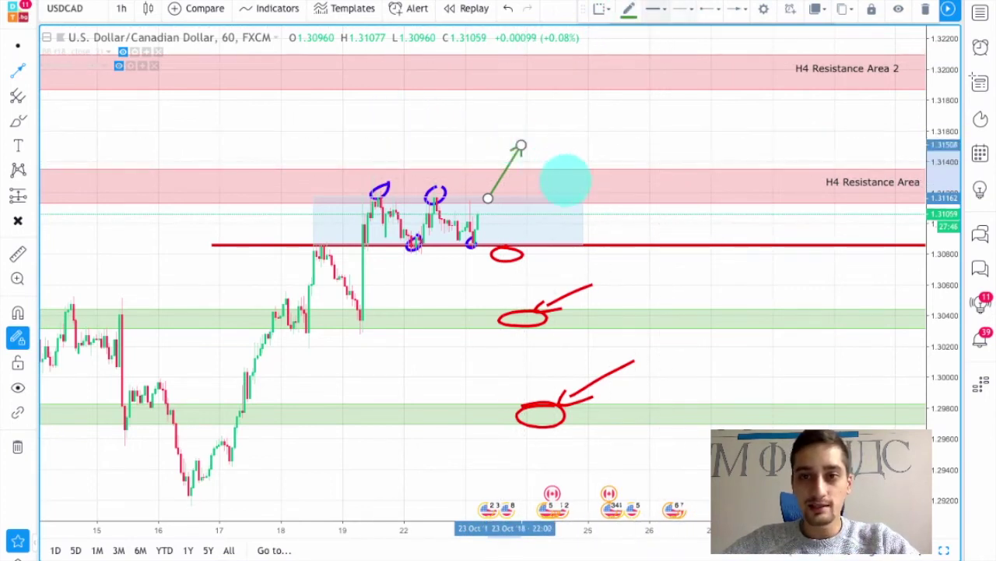
# Step: Draw a red pullback arrow from the green arrow's tip down into the H4 Resistance Area, from about 1.3151 to 1.3124
pyautogui.click(524, 144)
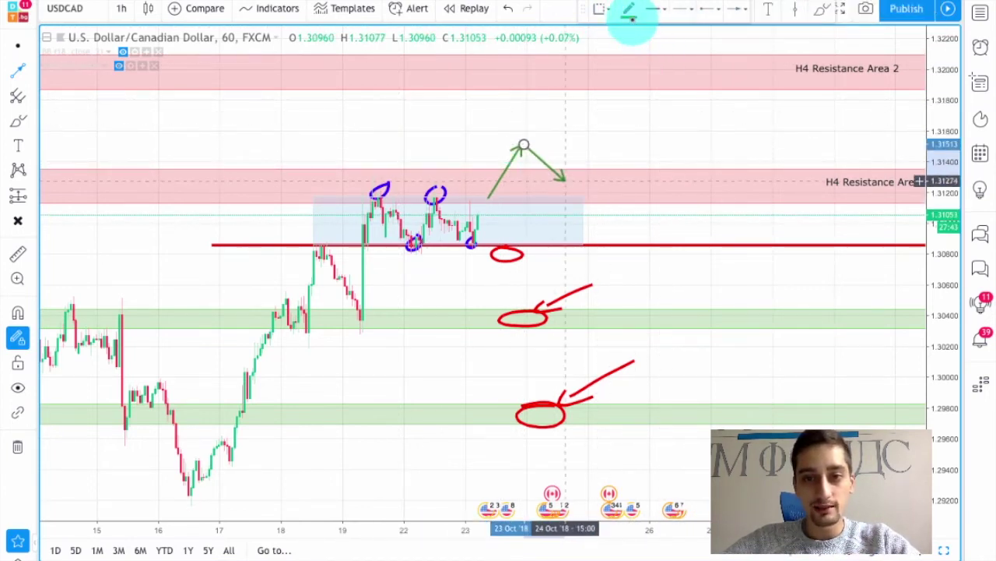
pyautogui.click(573, 187)
pyautogui.click(629, 8)
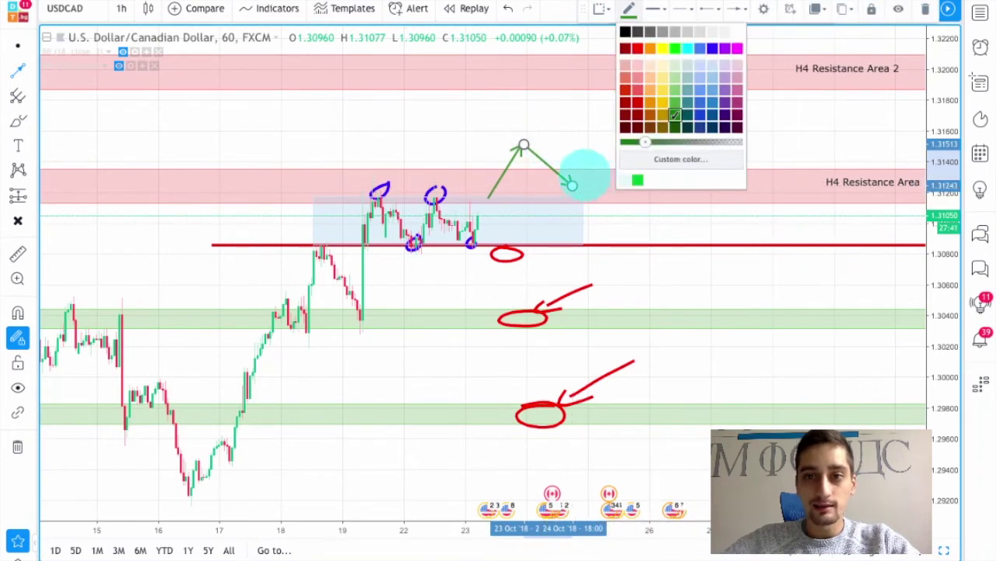
pyautogui.click(637, 49)
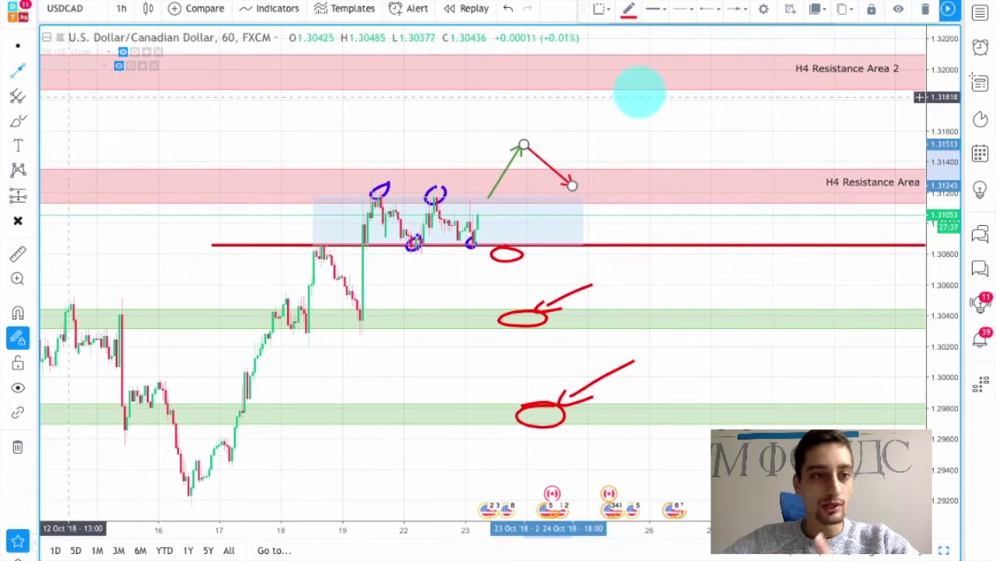
# Step: Draw a green arrow from the pullback's end up to H4 Resistance Area 2, from about 1.3124 to 1.3188, and circle the pullback's end in red
pyautogui.click(573, 186)
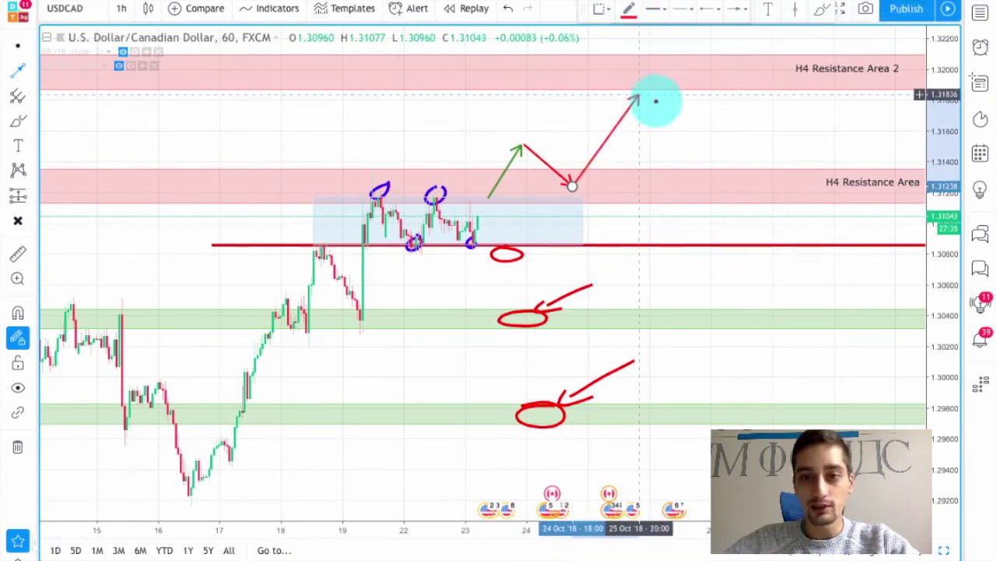
pyautogui.click(642, 87)
pyautogui.click(629, 9)
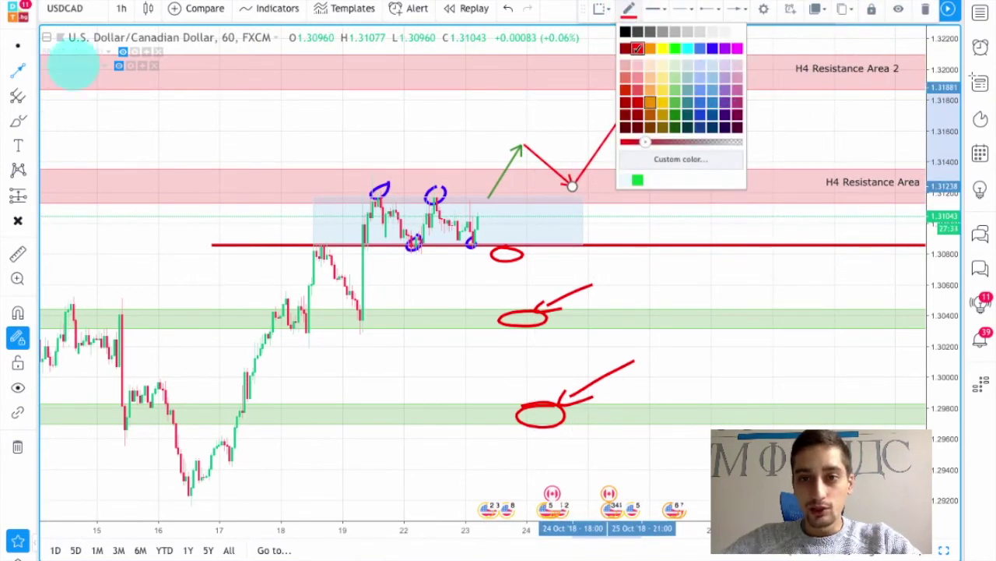
pyautogui.click(675, 114)
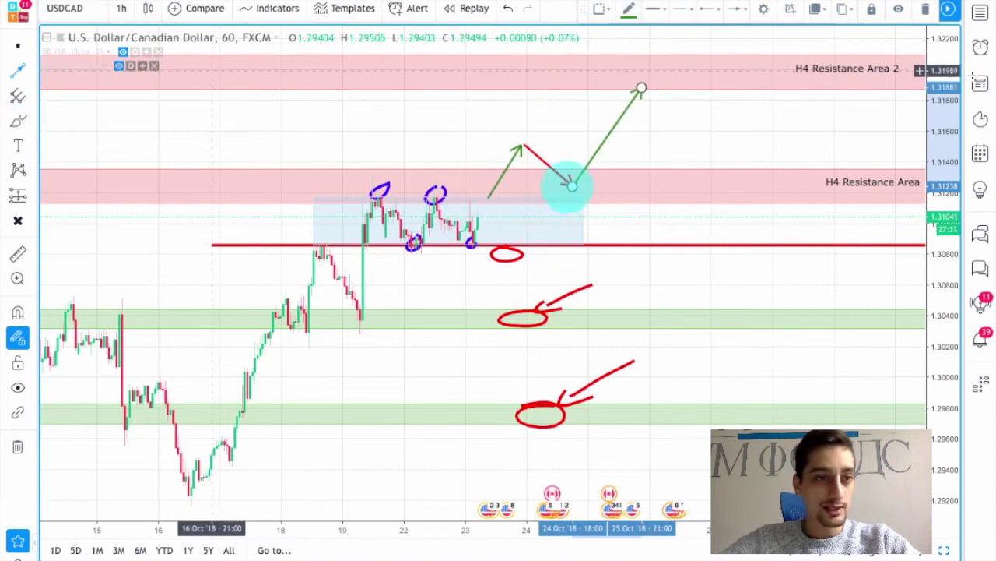
pyautogui.moveTo(572, 186); pyautogui.dragTo(586, 179)
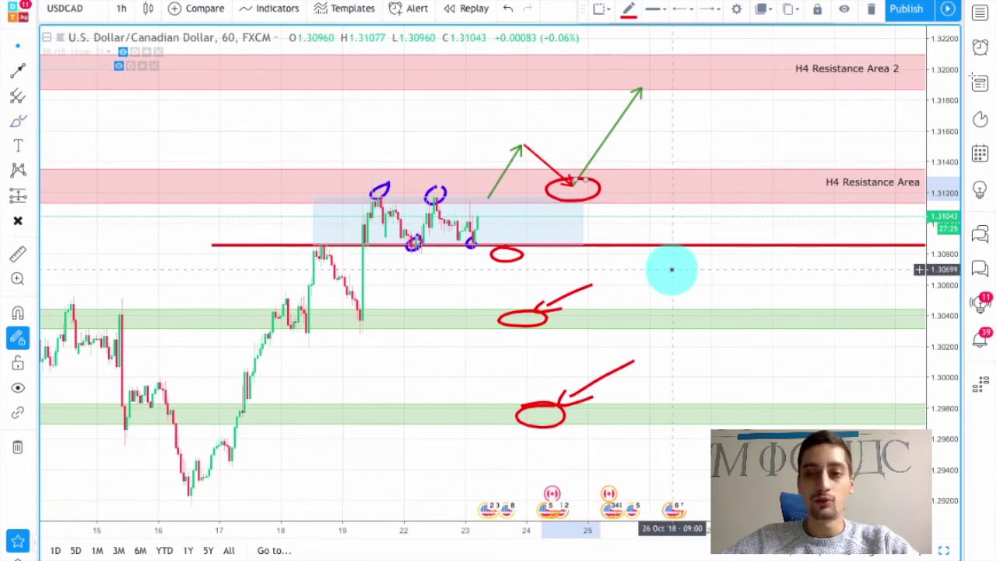
pyautogui.scroll(2, 671, 268)
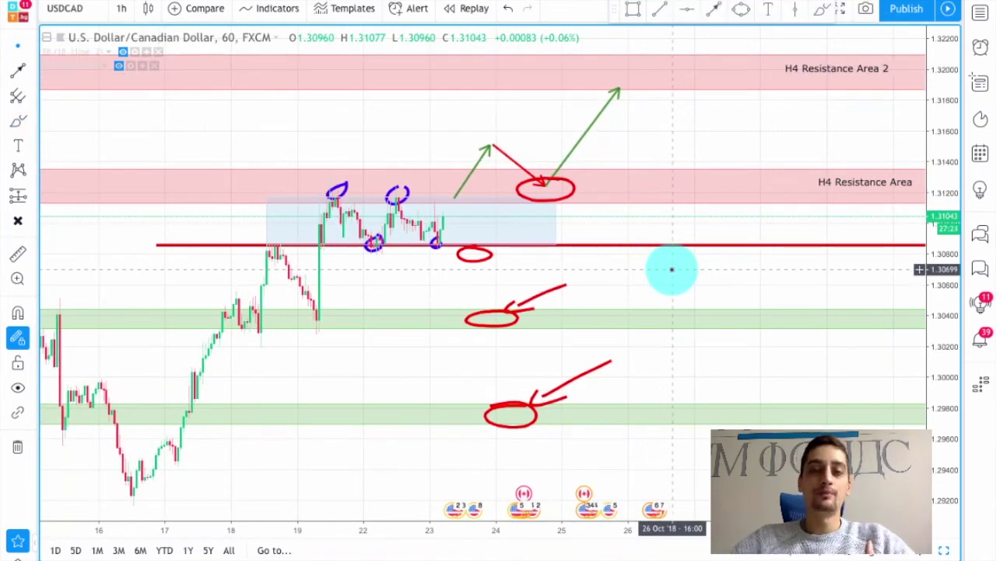